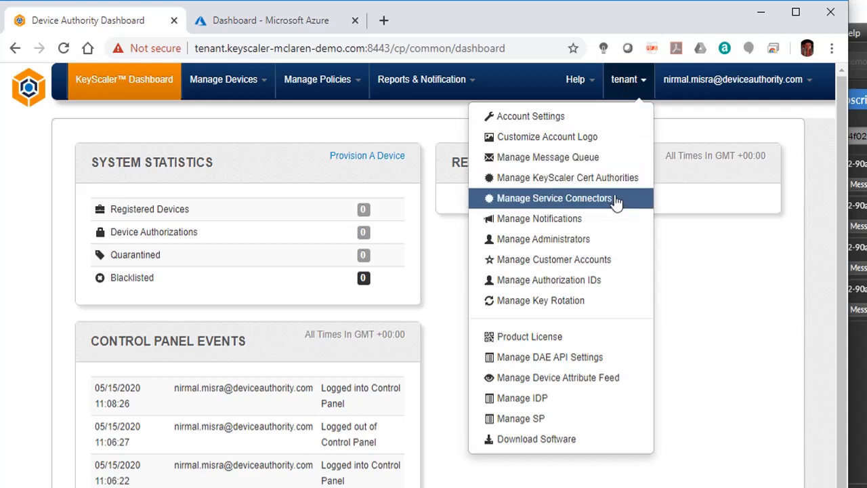
Open the MattKeyVault service connector's details and show its hidden characters
{"action": "left_click", "coordinate": [618, 200]}
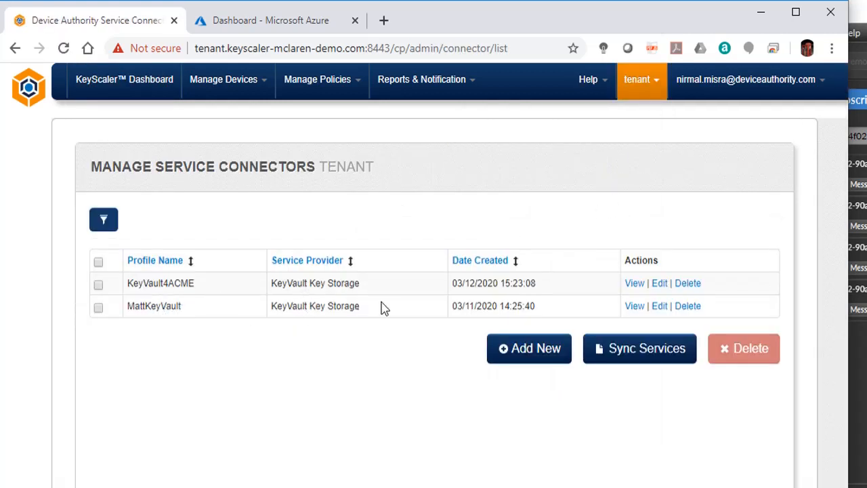
{"action": "left_click", "coordinate": [634, 307]}
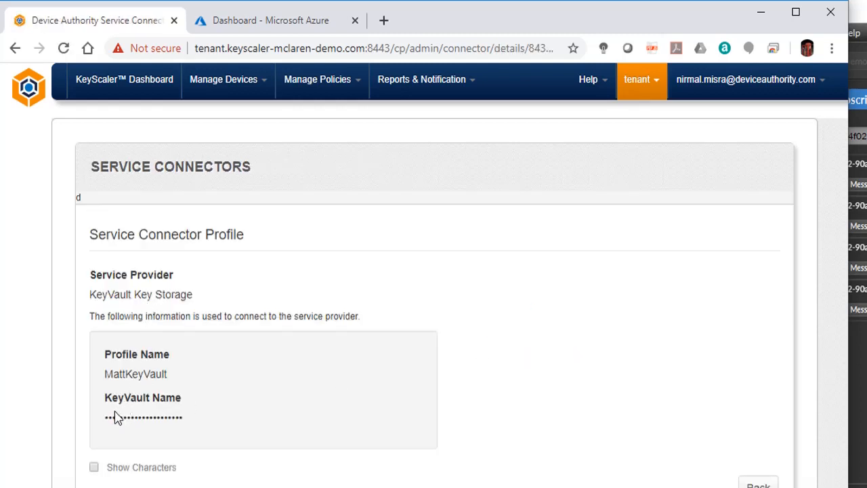
{"action": "left_click", "coordinate": [94, 468]}
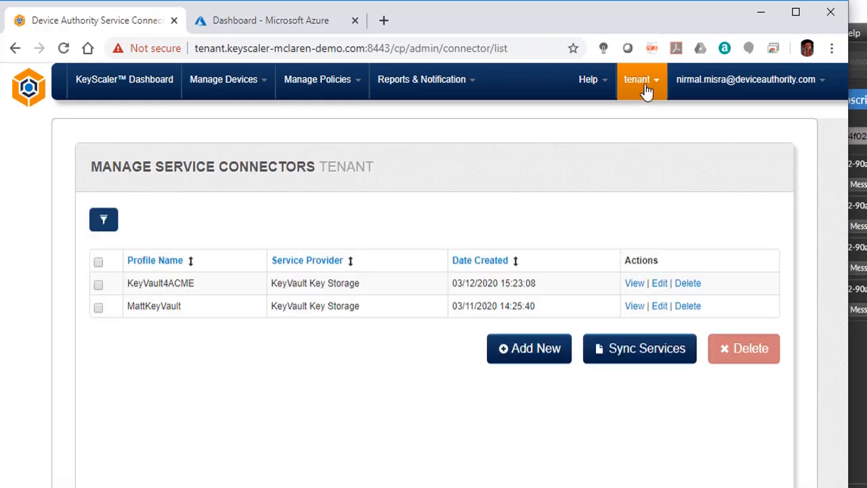
Start a new KeyScaler certificate authority with common name DemoIntCA and organization unit Eng
{"action": "left_click", "coordinate": [646, 88]}
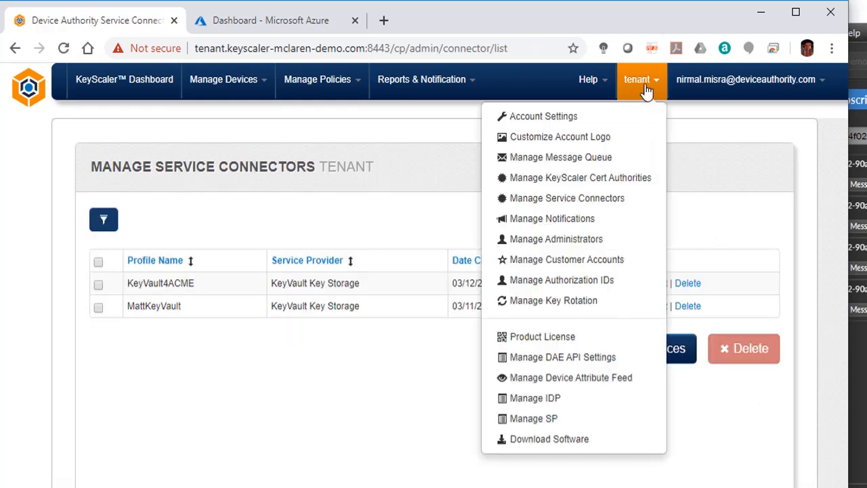
{"action": "left_click", "coordinate": [627, 178]}
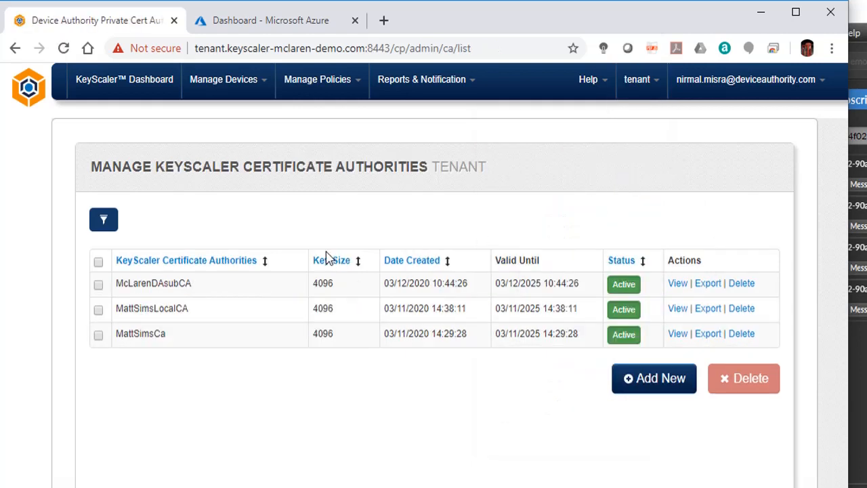
{"action": "left_click", "coordinate": [651, 380]}
{"action": "left_click", "coordinate": [343, 325]}
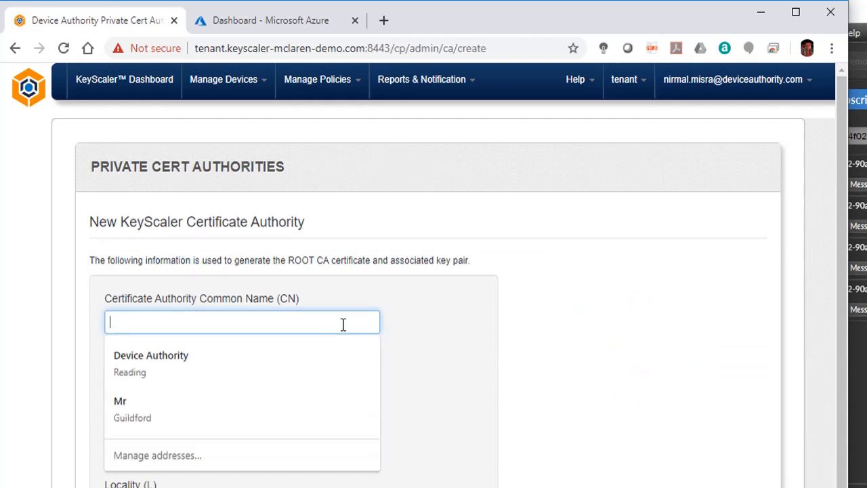
{"action": "type", "text": "De"}
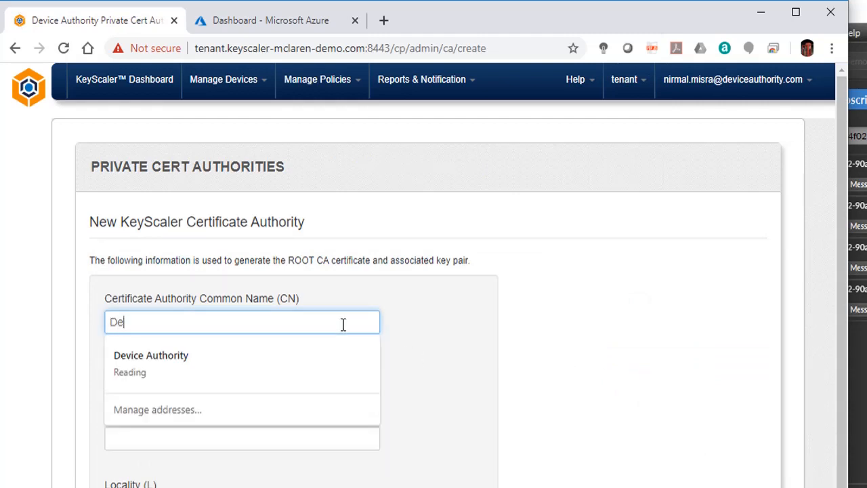
{"action": "type", "text": "mo"}
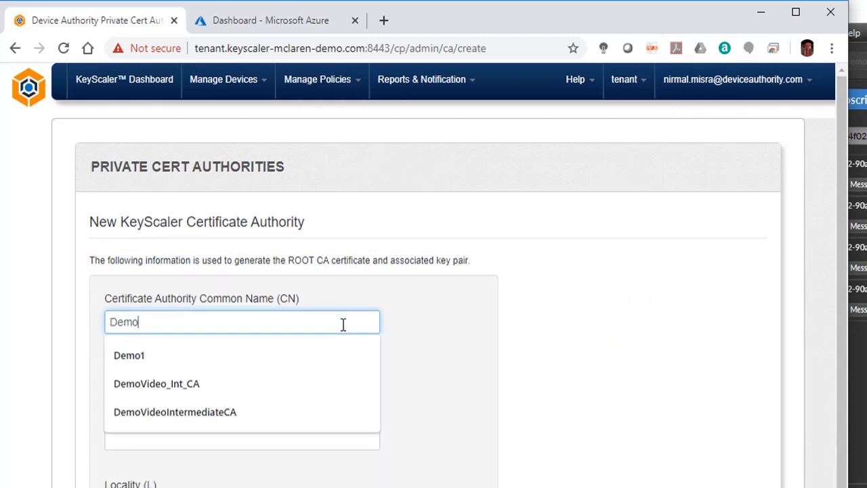
{"action": "type", "text": "IntCA"}
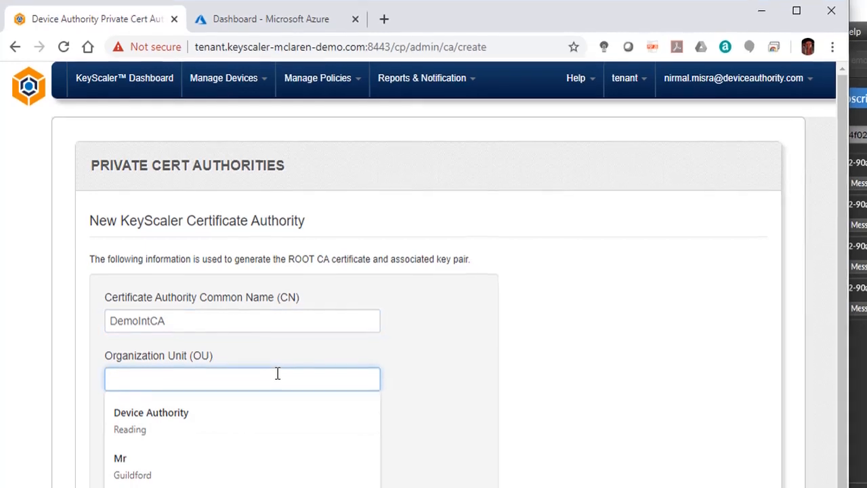
{"action": "type", "text": "Eng"}
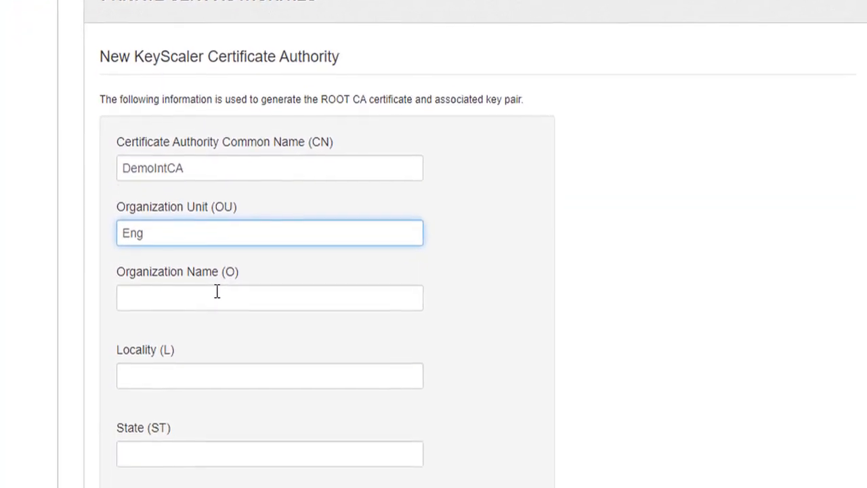
Fill the organization, locality, state and country fields from the saved Device Authority address
{"action": "left_click", "coordinate": [152, 402]}
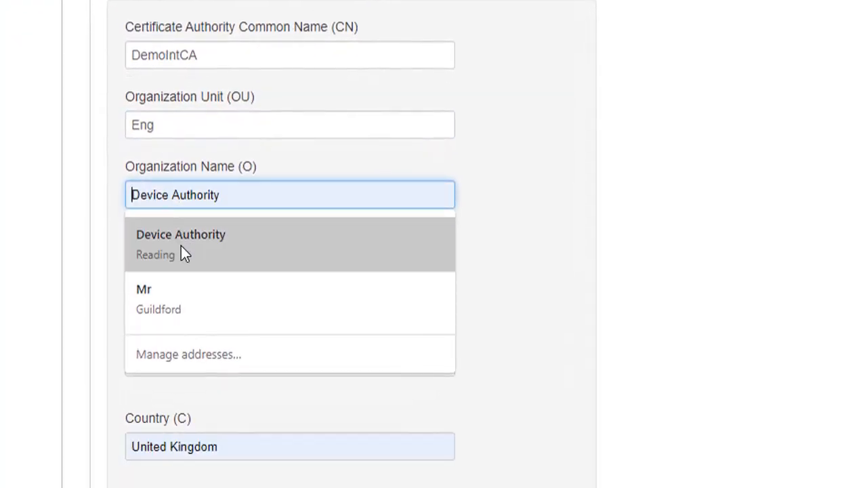
{"action": "left_click", "coordinate": [178, 263]}
{"action": "left_click", "coordinate": [157, 352]}
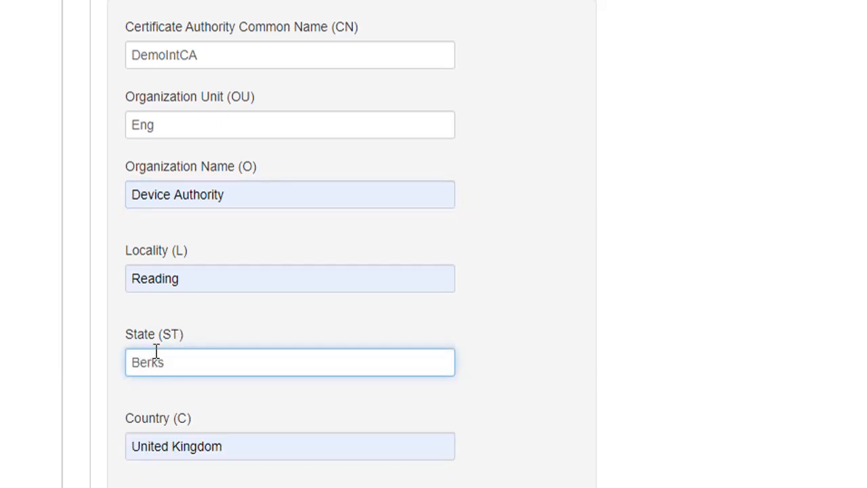
Show the advanced options and enable Sign Using External CA and Save Key Externally
{"action": "scroll", "coordinate": [158, 360], "scroll_direction": "down", "scroll_amount": 6}
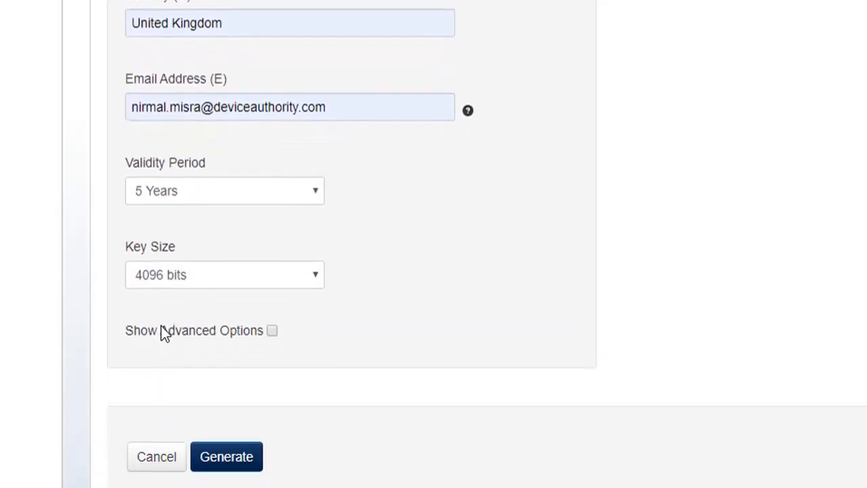
{"action": "scroll", "coordinate": [163, 333], "scroll_direction": "down", "scroll_amount": 2}
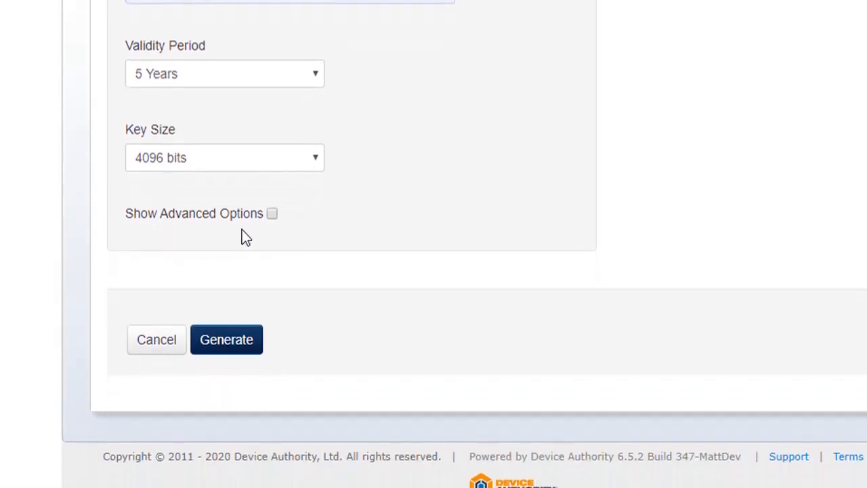
{"action": "left_click", "coordinate": [272, 201]}
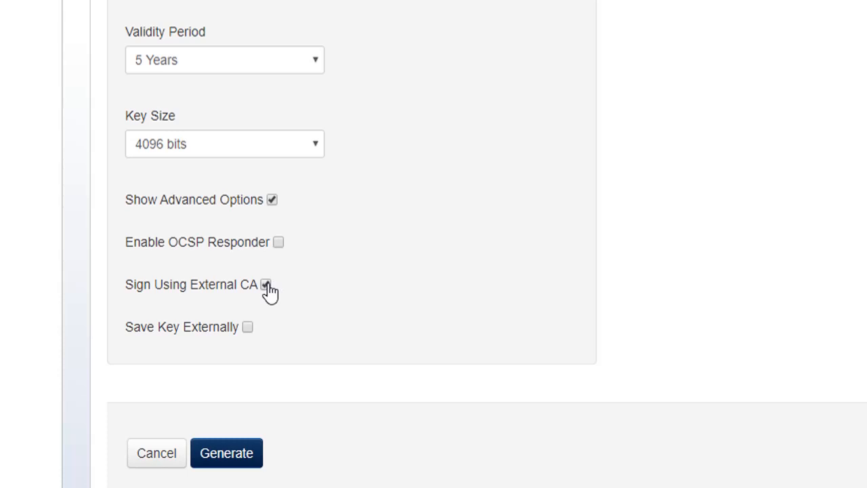
{"action": "scroll", "coordinate": [265, 321], "scroll_direction": "down", "scroll_amount": 2}
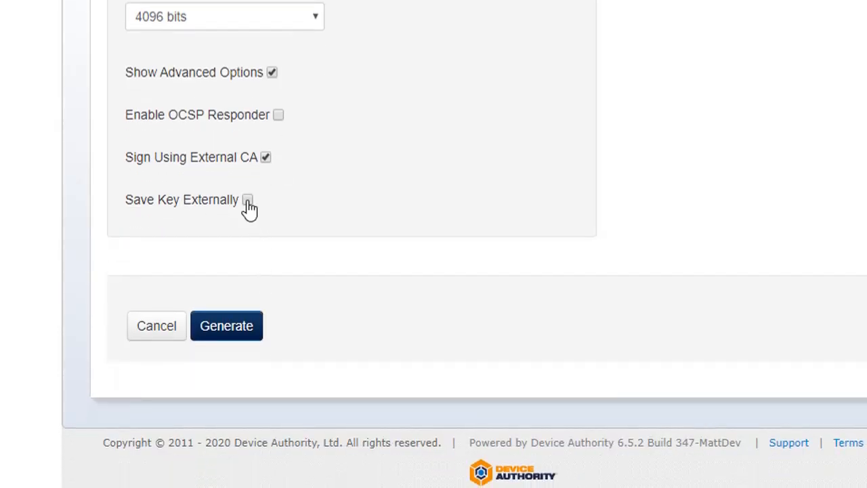
{"action": "left_click", "coordinate": [248, 200]}
Choose MattKeyVault as the keystore connector and generate the certificate authority
{"action": "left_click", "coordinate": [284, 273]}
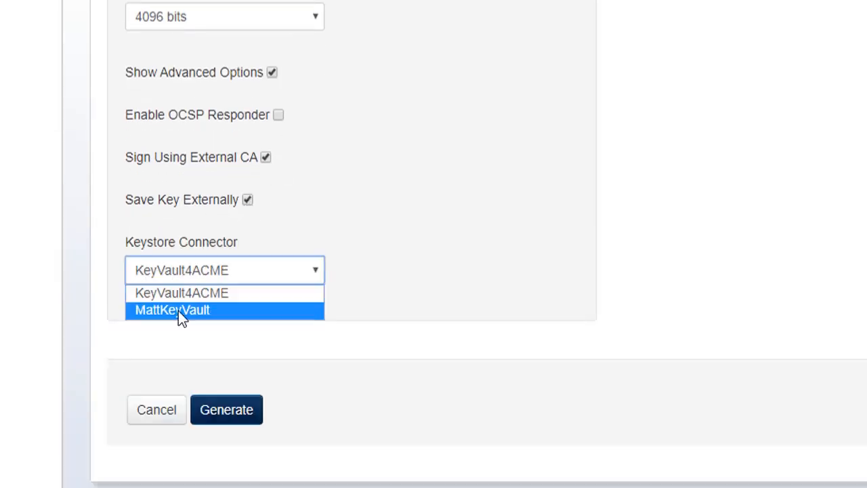
{"action": "left_click", "coordinate": [178, 311]}
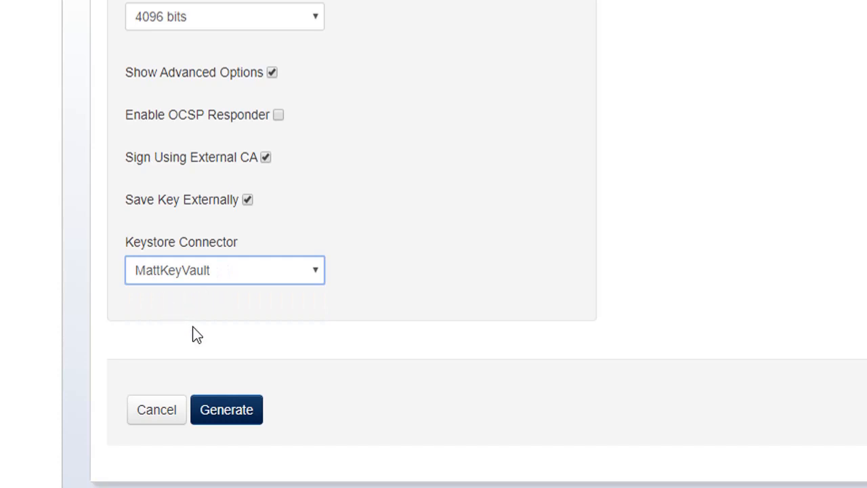
{"action": "left_click", "coordinate": [240, 411]}
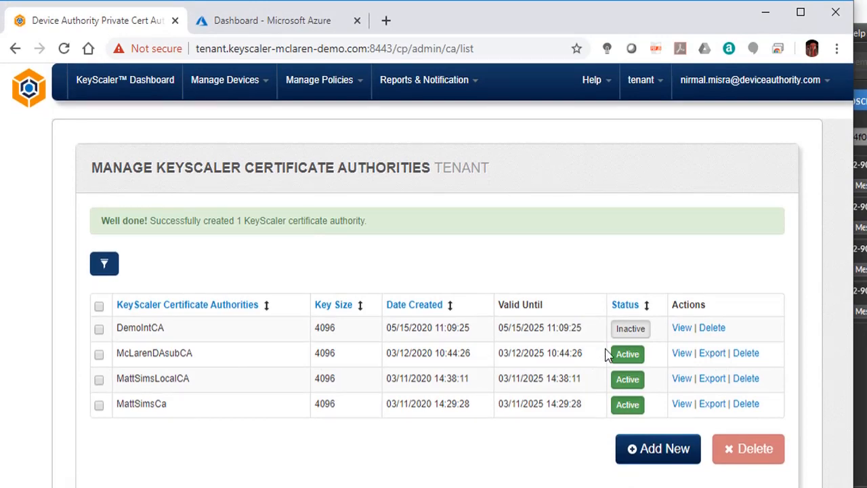
Open the new DemoIntCA's details and examine the latest cert/pub message payload in the MQTT client
{"action": "left_click", "coordinate": [682, 328]}
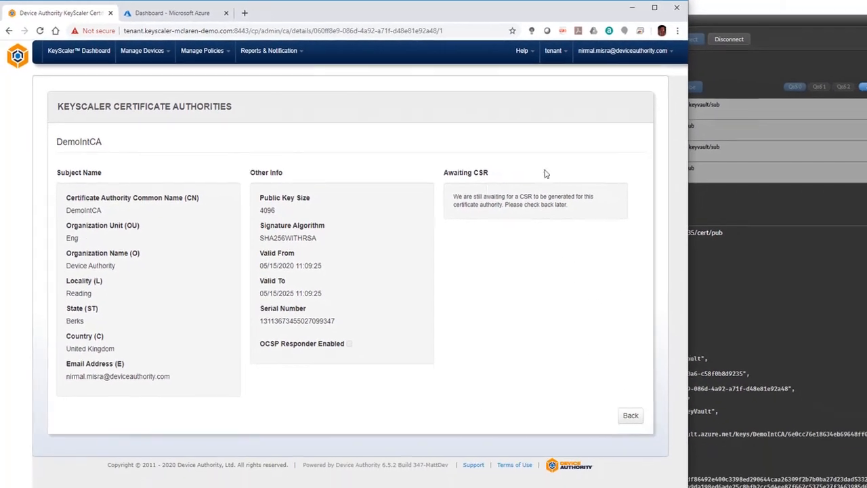
{"action": "left_click", "coordinate": [721, 222]}
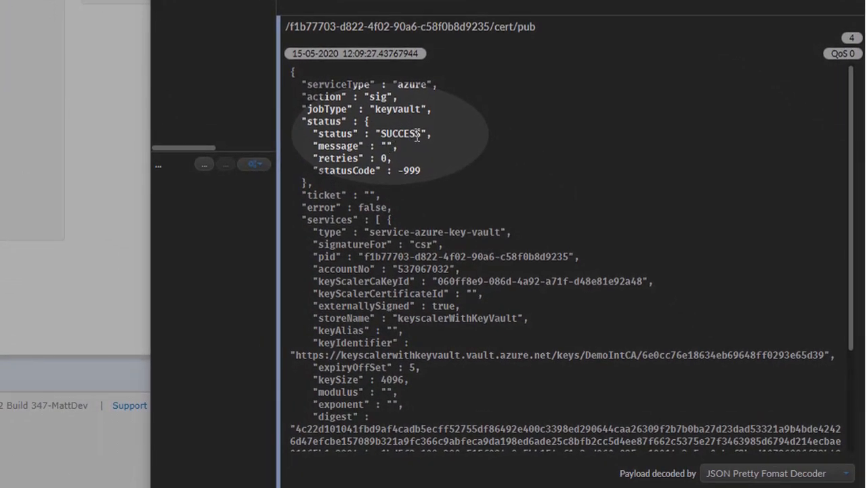
{"action": "scroll", "coordinate": [390, 127], "scroll_direction": "down", "scroll_amount": 4}
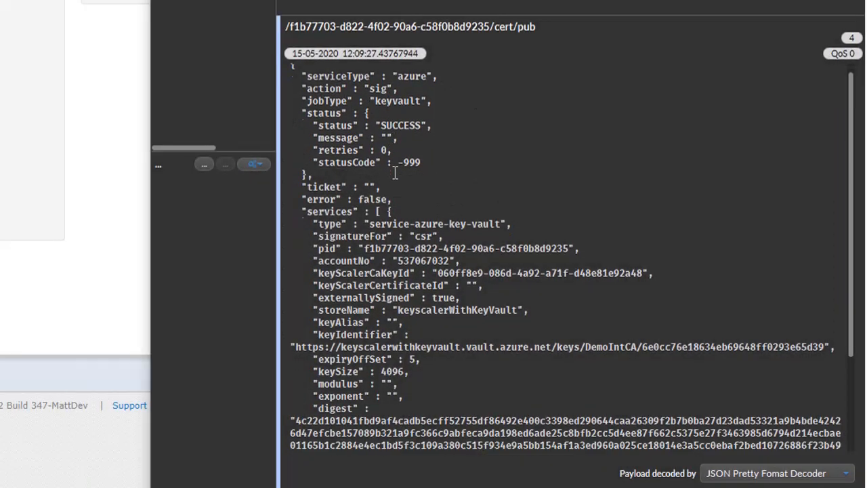
{"action": "scroll", "coordinate": [390, 184], "scroll_direction": "down", "scroll_amount": 1}
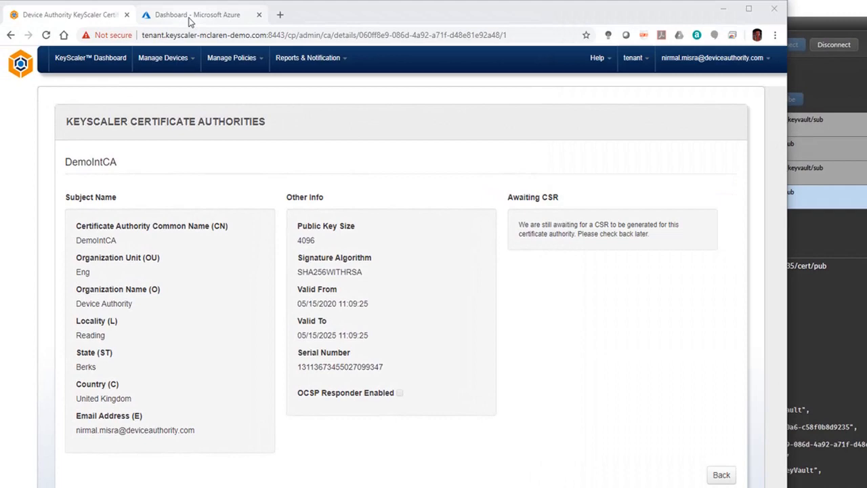
Switch to the Azure portal and inspect the DemoIntCA key version in the keyscalerWithKeyVault key vault
{"action": "left_click", "coordinate": [177, 8]}
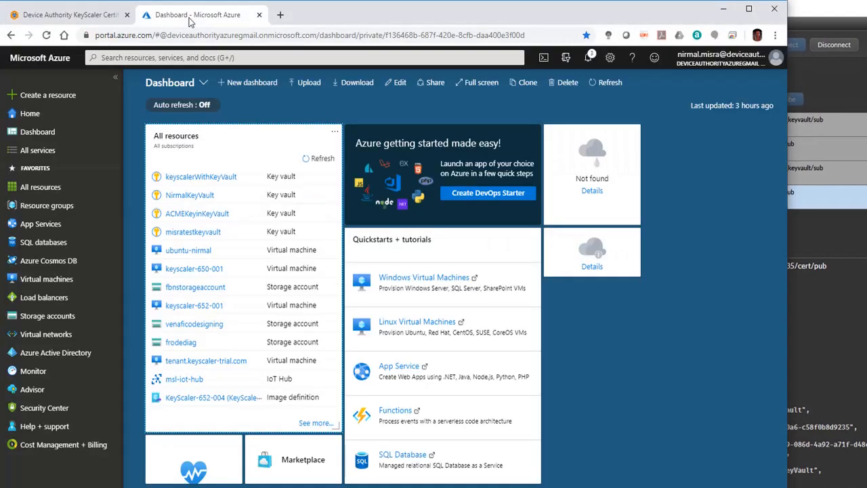
{"action": "left_click", "coordinate": [202, 177]}
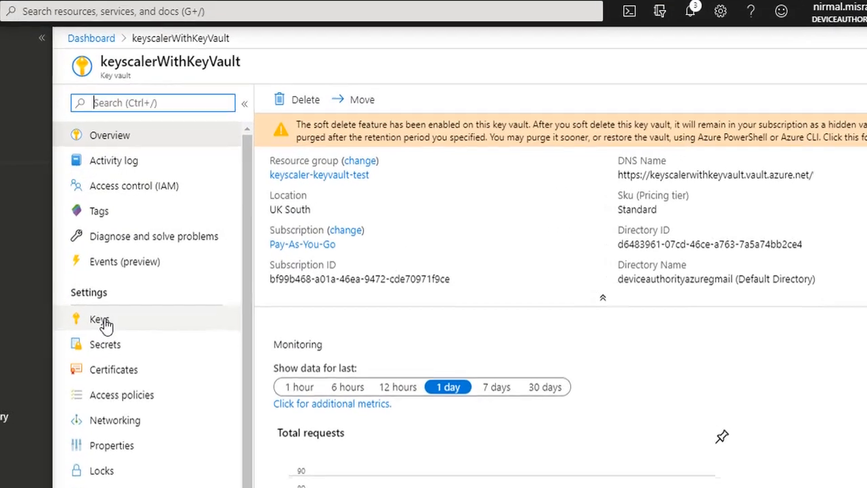
{"action": "left_click", "coordinate": [126, 295]}
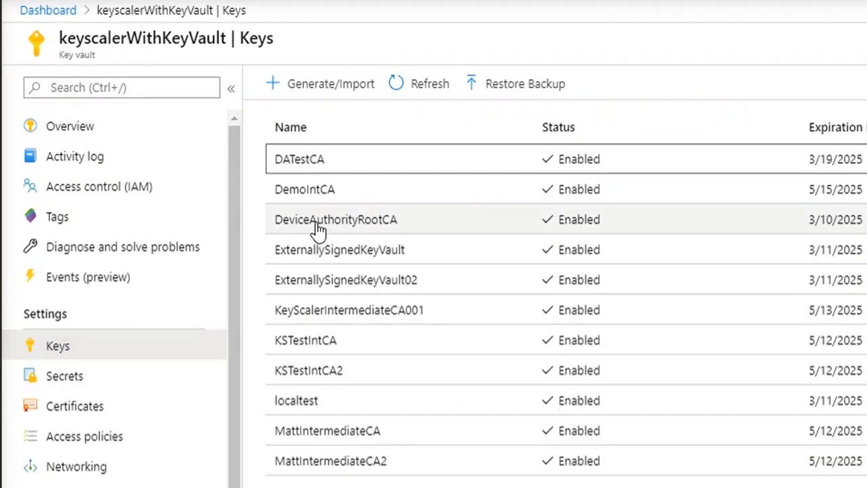
{"action": "left_click", "coordinate": [309, 193]}
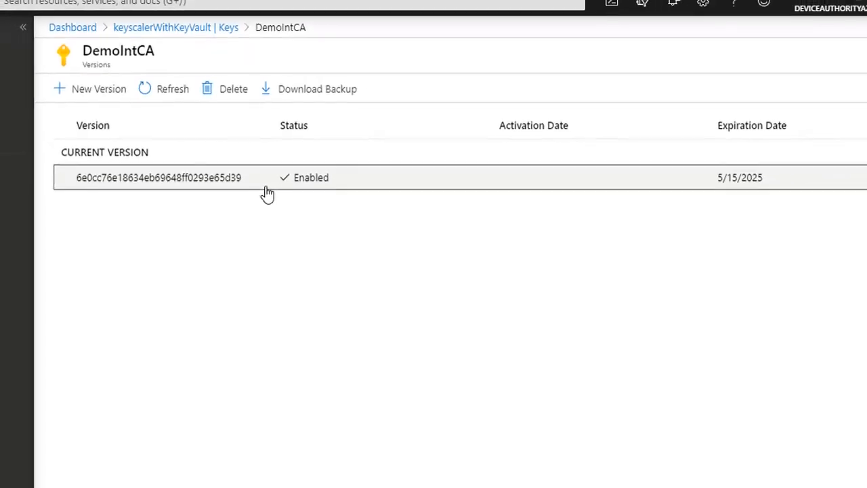
{"action": "left_click", "coordinate": [277, 196]}
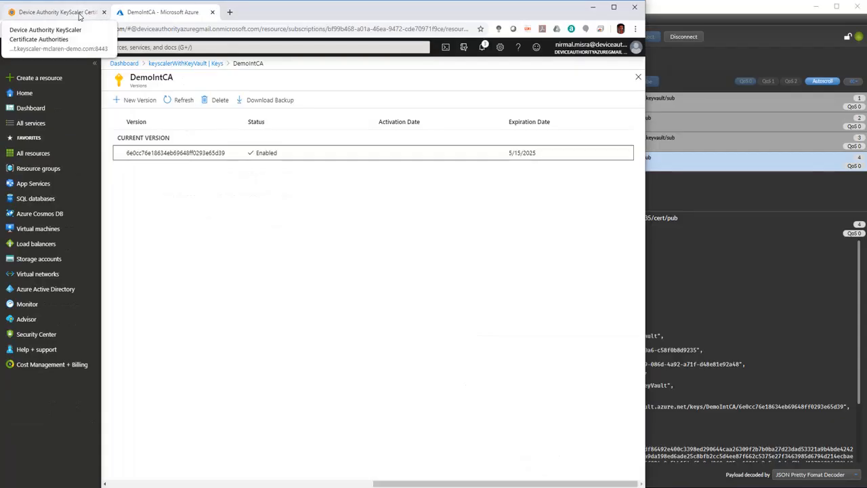
Return to the DemoIntCA page and copy the CSR awaiting external signing
{"action": "left_click", "coordinate": [68, 12]}
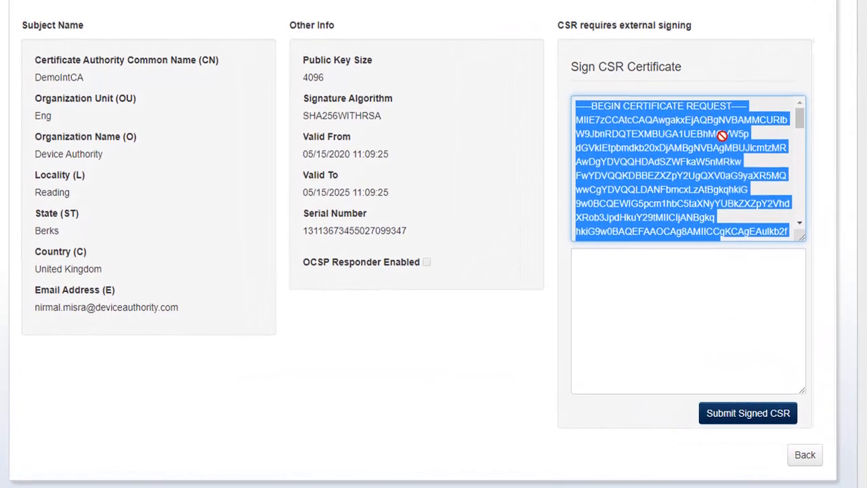
{"action": "right_click", "coordinate": [637, 151]}
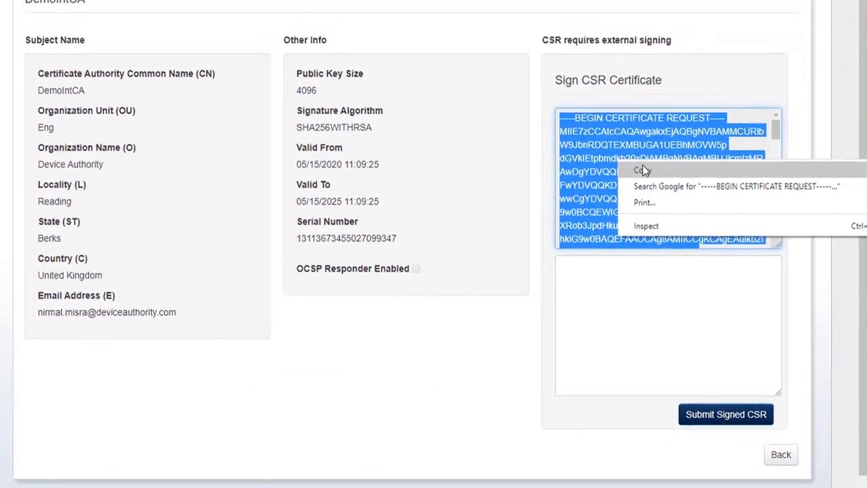
{"action": "left_click", "coordinate": [643, 170]}
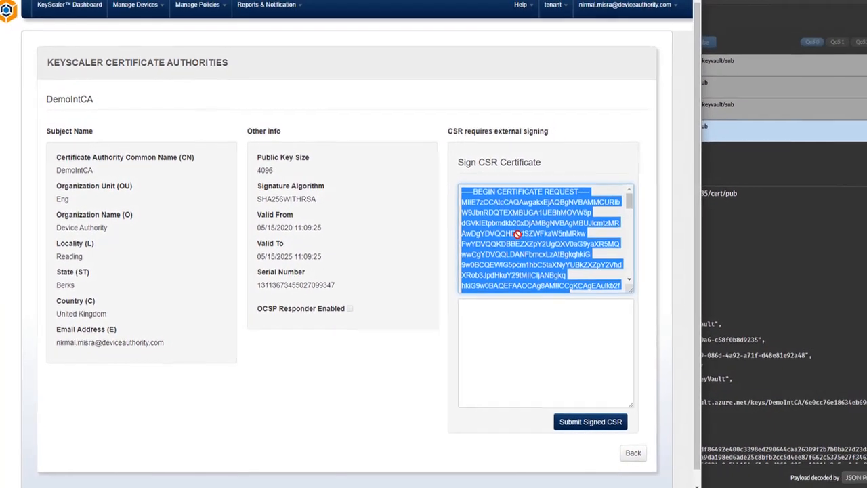
Switch to Notepad++ and paste the CSR into Intermediate_CA.csr
{"action": "left_click", "coordinate": [339, 486]}
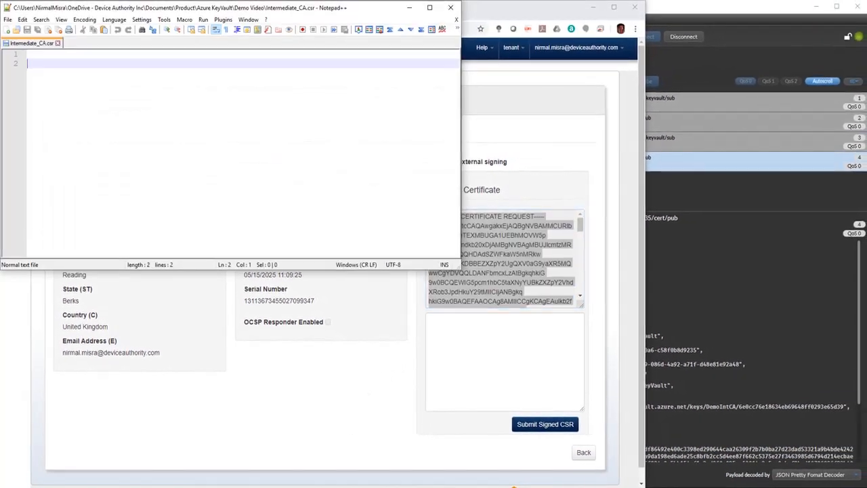
{"action": "right_click", "coordinate": [168, 68]}
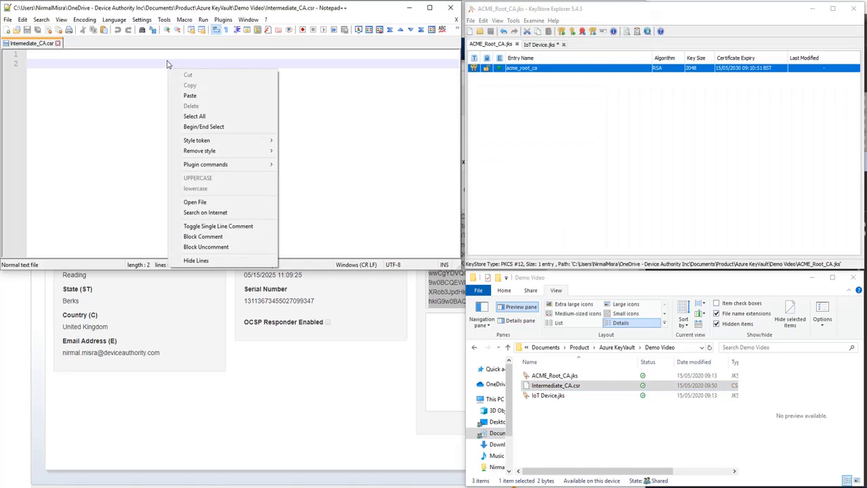
{"action": "left_click", "coordinate": [168, 57]}
{"action": "right_click", "coordinate": [167, 57]}
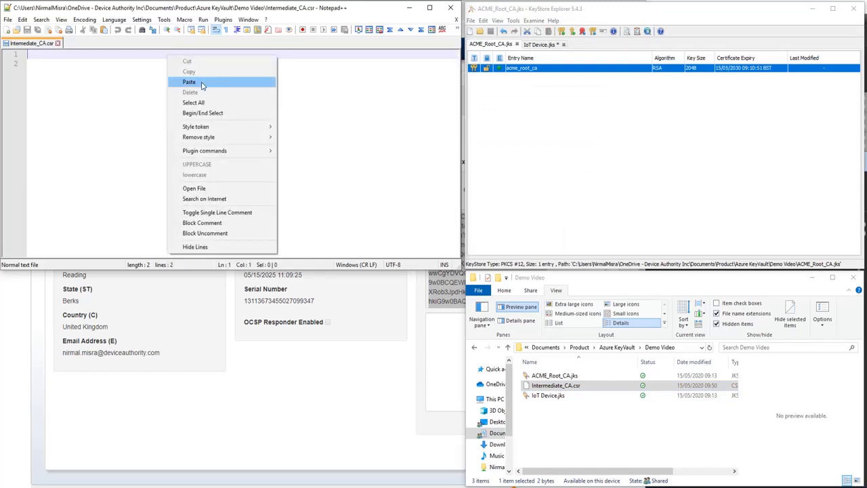
{"action": "left_click", "coordinate": [189, 82]}
{"action": "scroll", "coordinate": [149, 118], "scroll_direction": "up", "scroll_amount": 3}
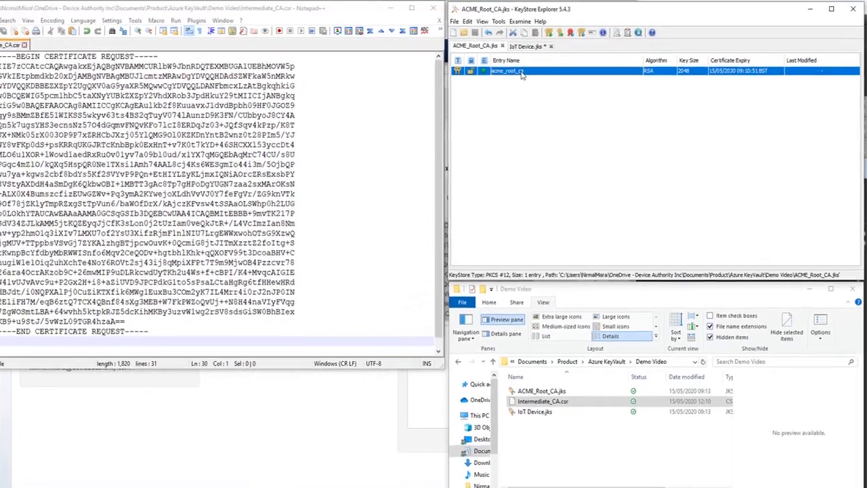
Start signing Intermediate_CA.csr with the acme_root_ca key pair
{"action": "right_click", "coordinate": [535, 69]}
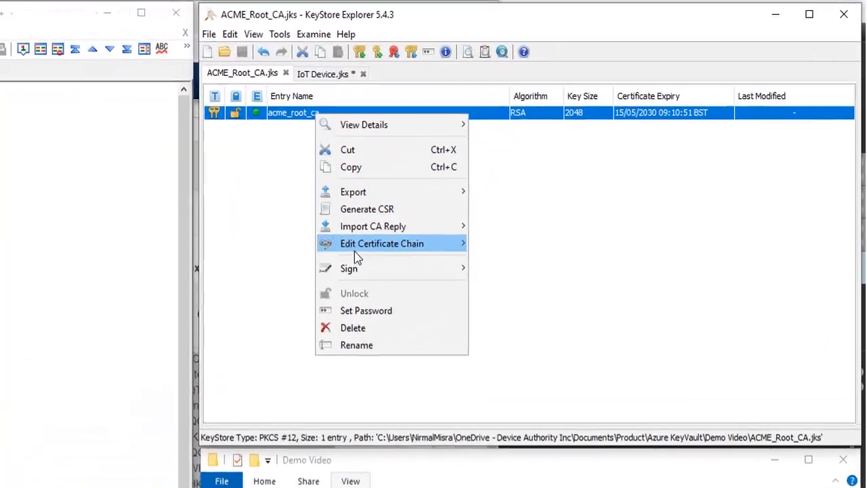
{"action": "mouse_move", "coordinate": [446, 222]}
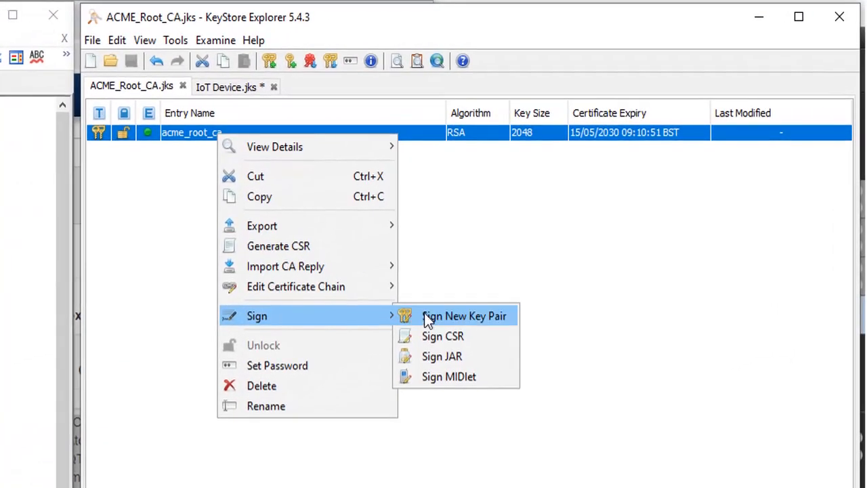
{"action": "left_click", "coordinate": [444, 337]}
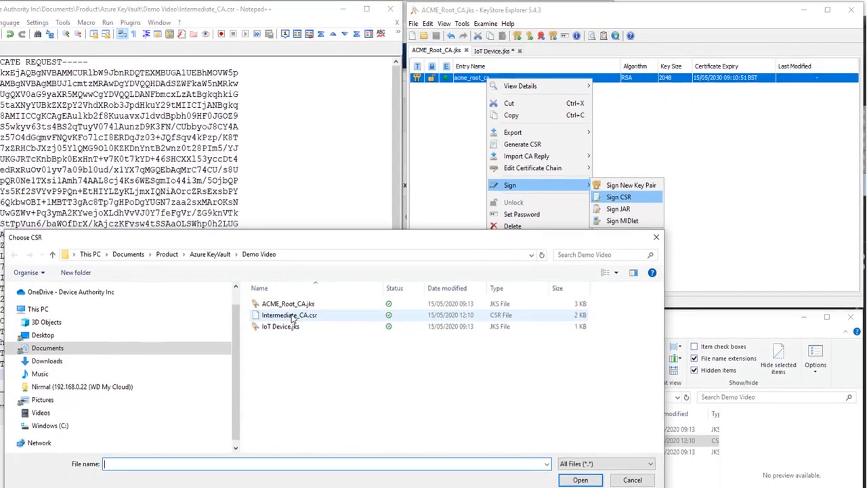
{"action": "left_click", "coordinate": [129, 420]}
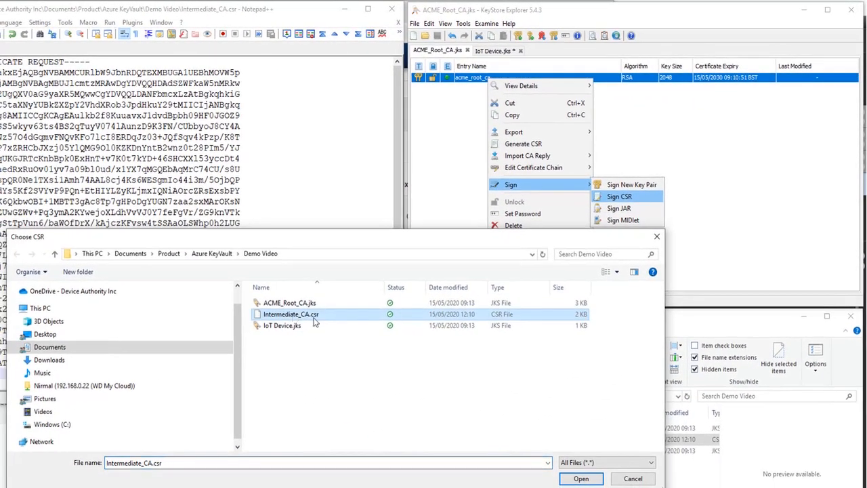
{"action": "left_click", "coordinate": [582, 479]}
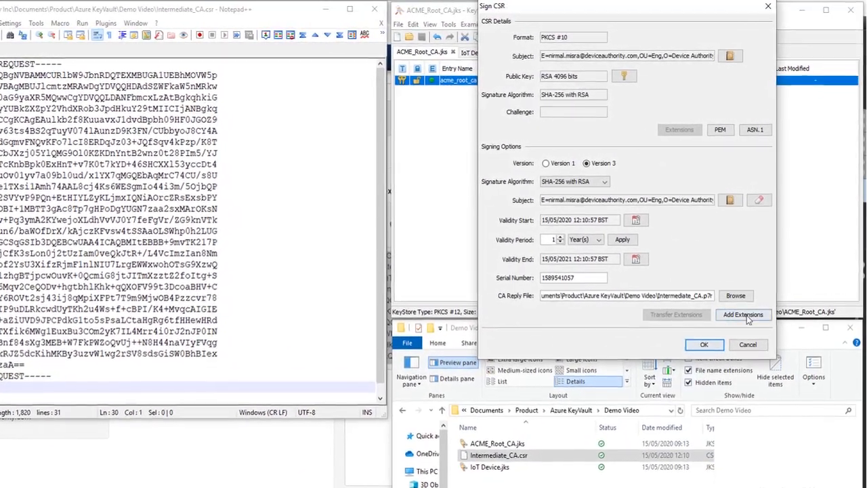
Add the standard CA certificate extensions, removing Authority Key Identifier and Key Usage and keeping Basic Constraints as a CA, then sign the CSR
{"action": "left_click", "coordinate": [748, 317]}
{"action": "left_click", "coordinate": [589, 223]}
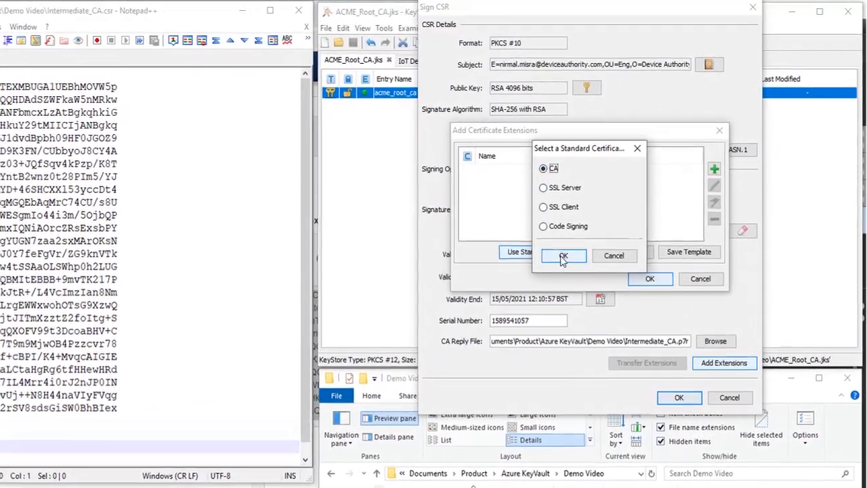
{"action": "left_click", "coordinate": [563, 257]}
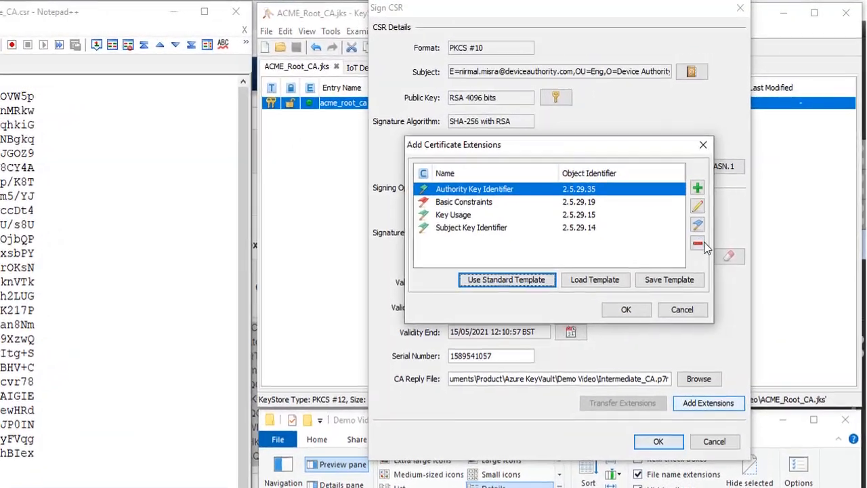
{"action": "left_click", "coordinate": [701, 244]}
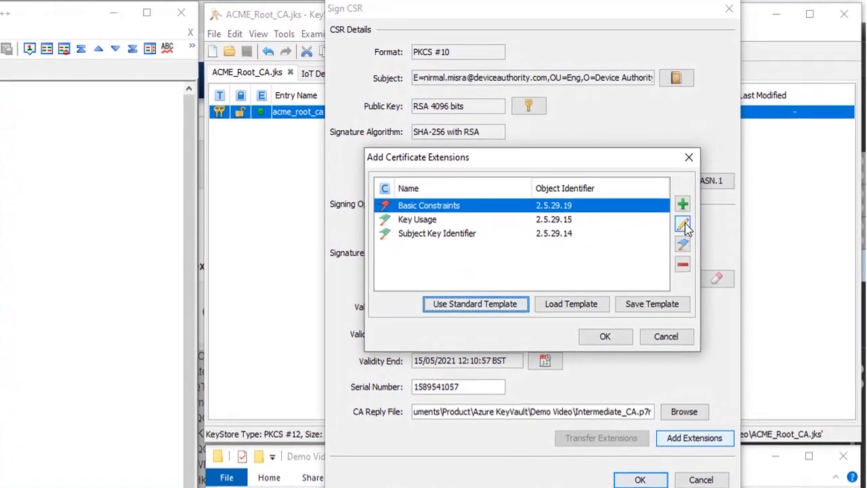
{"action": "left_click", "coordinate": [683, 225]}
{"action": "left_click", "coordinate": [482, 243]}
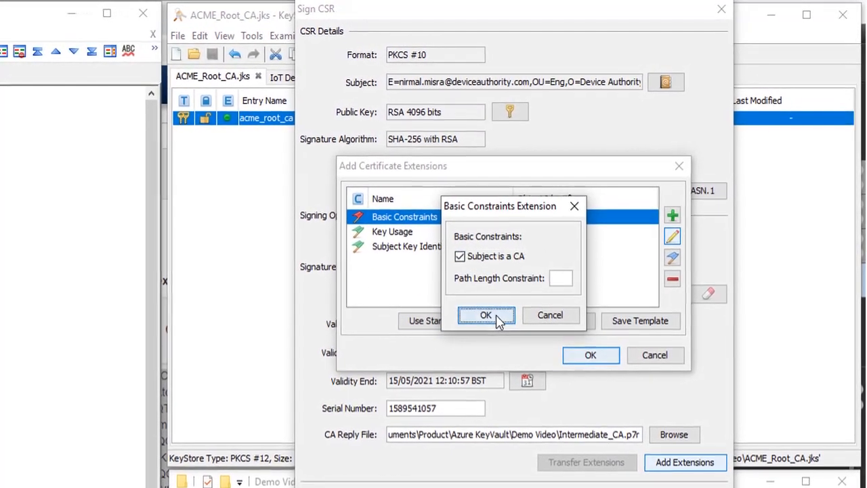
{"action": "left_click", "coordinate": [486, 316]}
{"action": "left_click", "coordinate": [437, 234]}
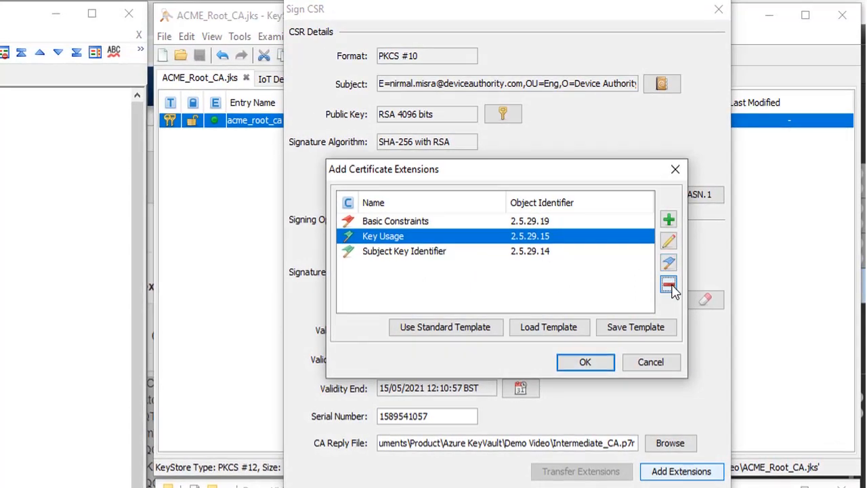
{"action": "left_click", "coordinate": [669, 285]}
{"action": "left_click", "coordinate": [585, 364]}
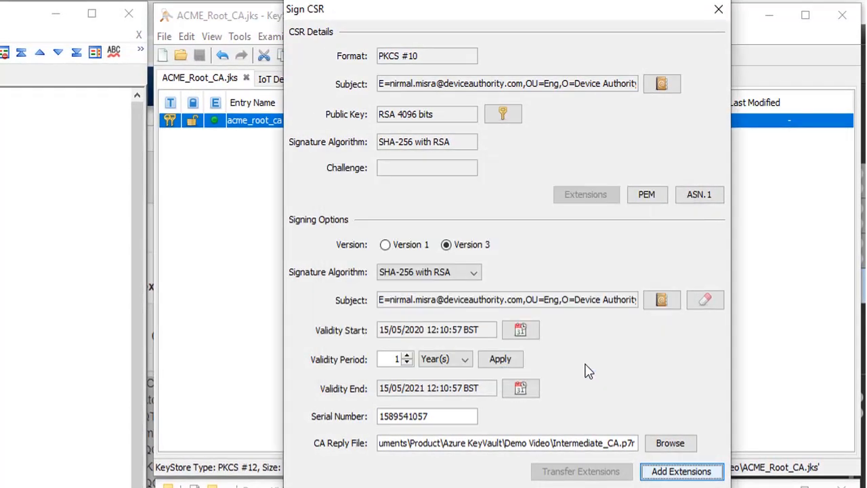
{"action": "key", "text": "Return"}
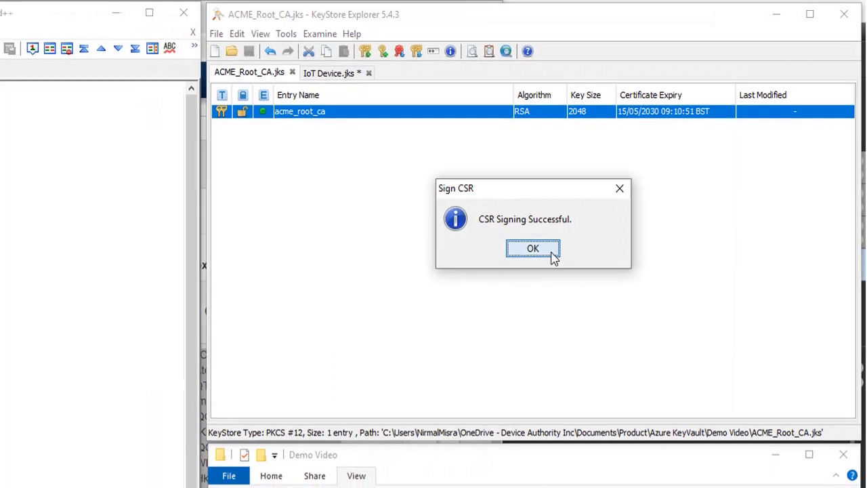
{"action": "left_click", "coordinate": [534, 248]}
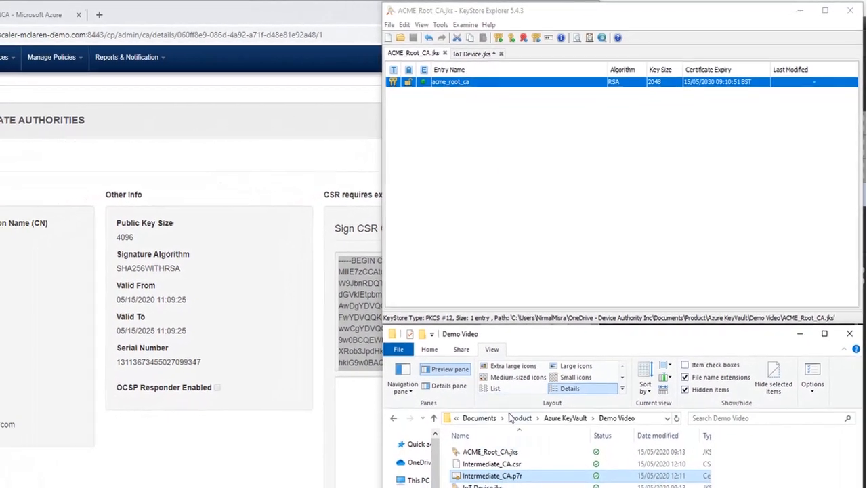
Open Intermediate_CA.p7r and copy the signed DemoIntCA certificate as PEM
{"action": "left_click_drag", "start_coordinate": [470, 438], "coordinate": [539, 165]}
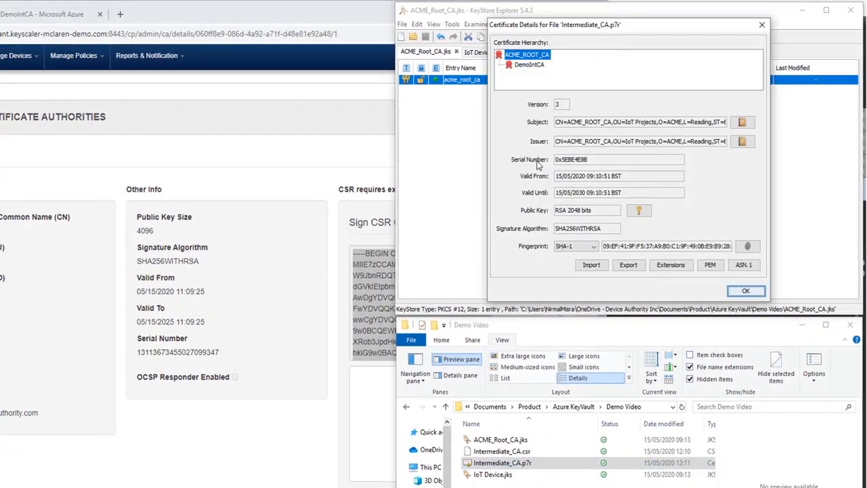
{"action": "left_click", "coordinate": [529, 65]}
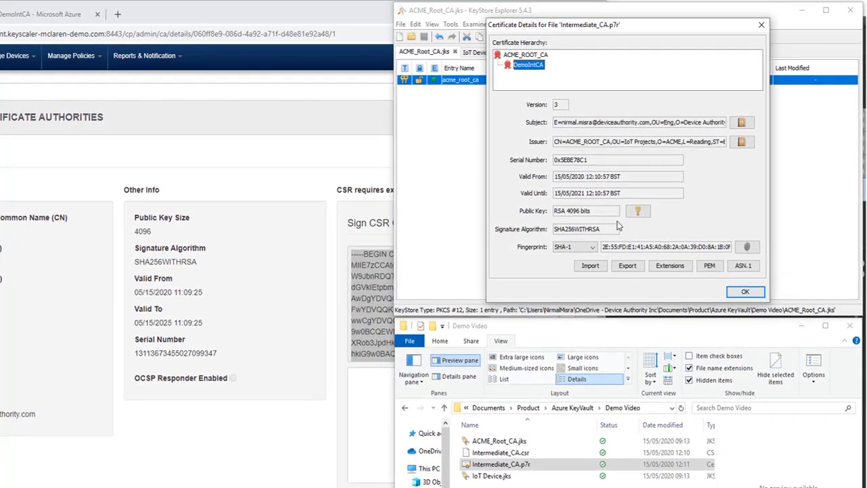
{"action": "left_click", "coordinate": [707, 267]}
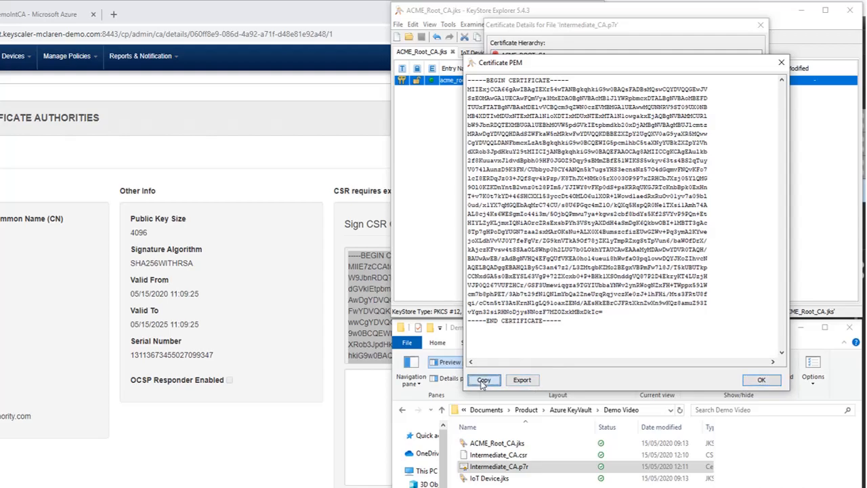
{"action": "left_click", "coordinate": [373, 384]}
Paste the signed certificate into the DemoIntCA page's external signing box and submit it
{"action": "right_click", "coordinate": [374, 383]}
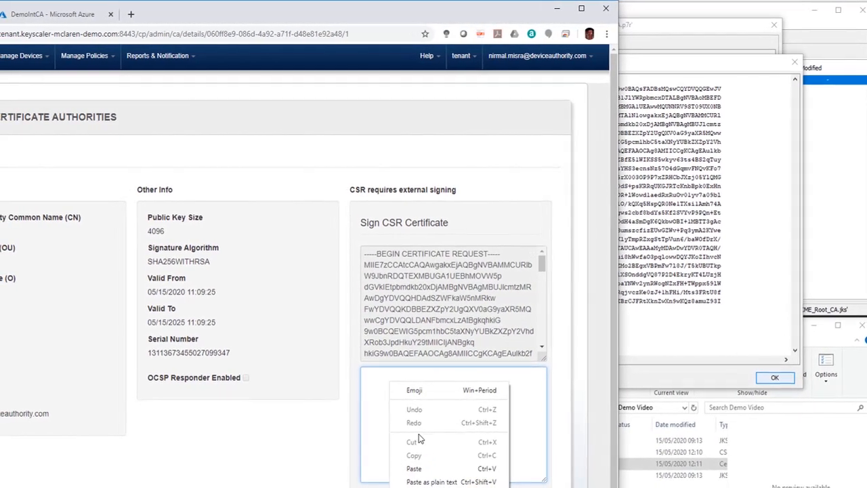
{"action": "left_click", "coordinate": [434, 468]}
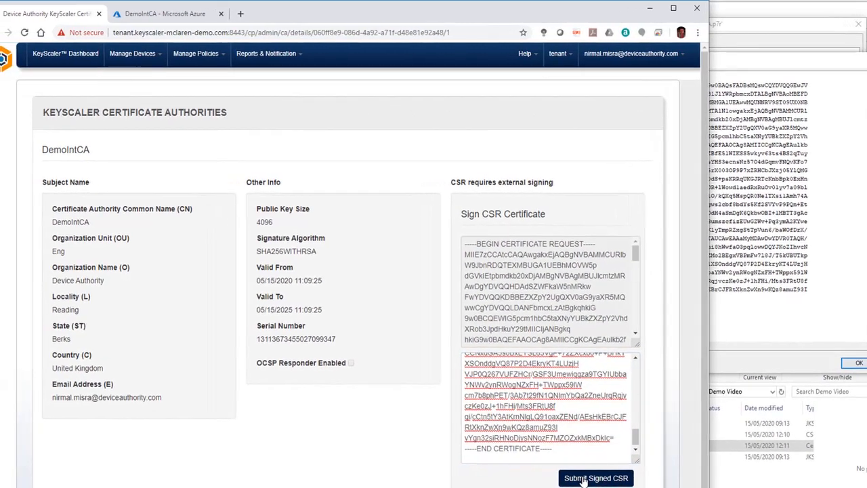
{"action": "left_click", "coordinate": [591, 477]}
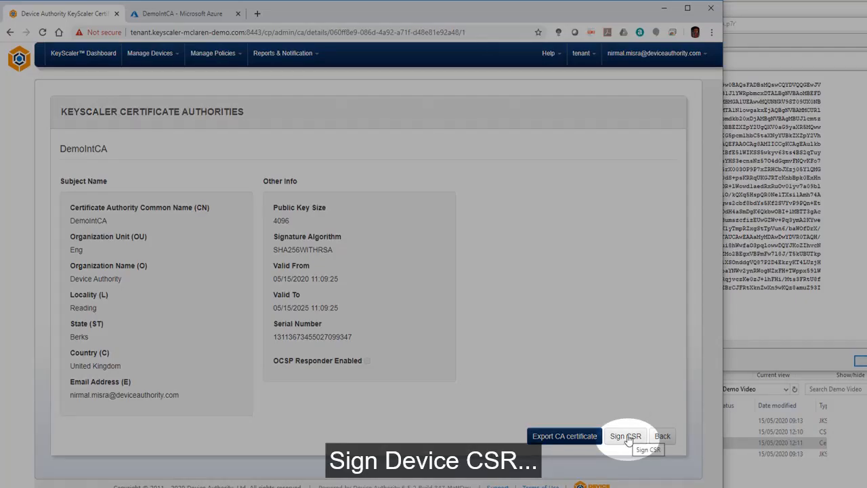
Open DemoIntCA's Sign CSR page and generate iot_camera_001.csr from the iot camera 001 key pair
{"action": "left_click", "coordinate": [626, 438]}
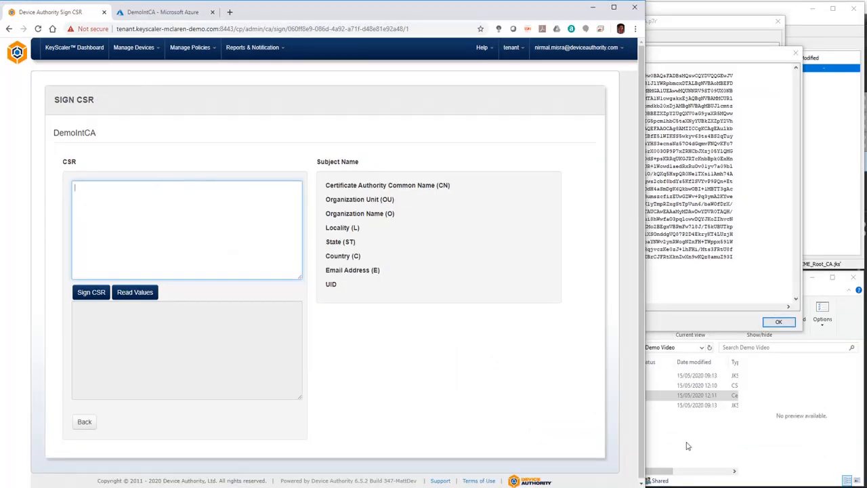
{"action": "left_click", "coordinate": [686, 446]}
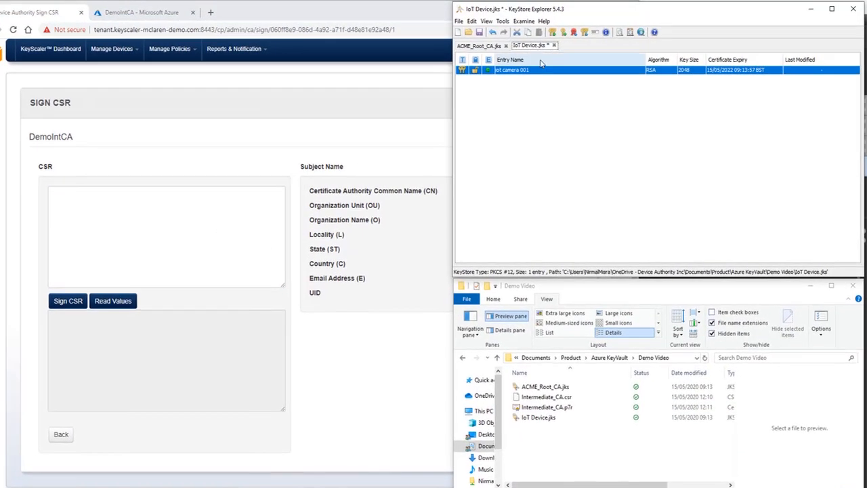
{"action": "right_click", "coordinate": [539, 70]}
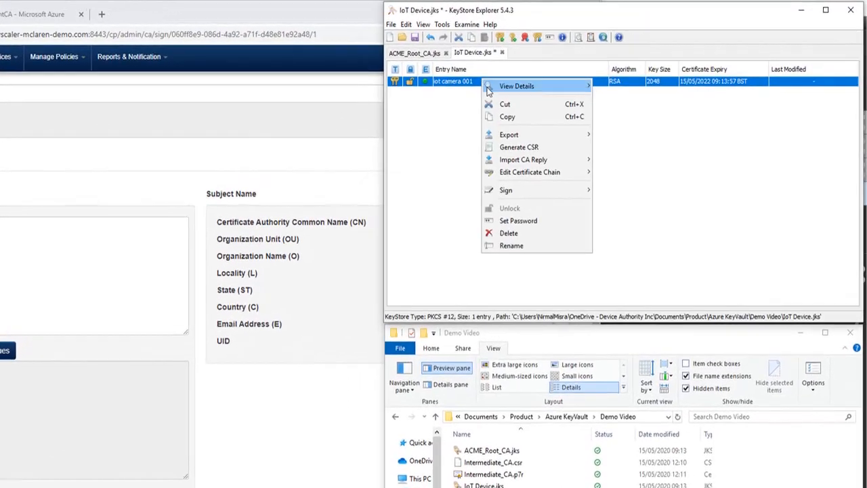
{"action": "left_click", "coordinate": [519, 147]}
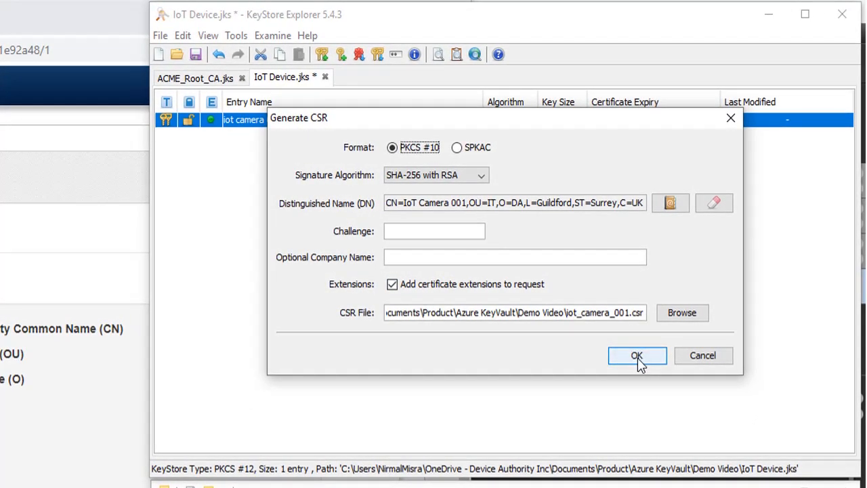
{"action": "left_click", "coordinate": [637, 358]}
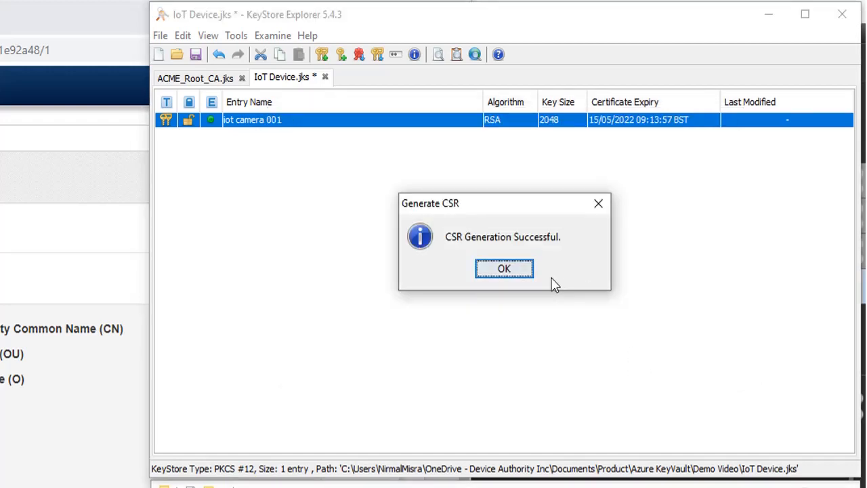
{"action": "left_click", "coordinate": [505, 270]}
Open iot_camera_001.csr, review its certificate extensions, and copy the CSR as PEM
{"action": "left_click_drag", "start_coordinate": [369, 322], "coordinate": [357, 266]}
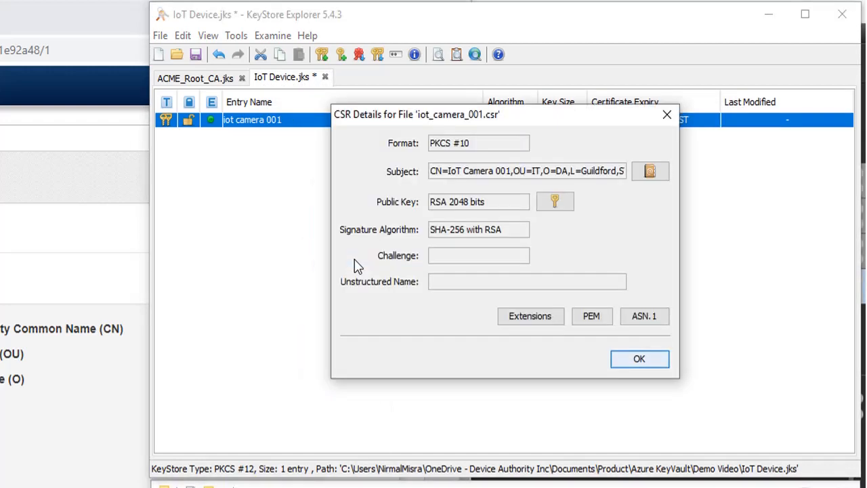
{"action": "left_click", "coordinate": [522, 319]}
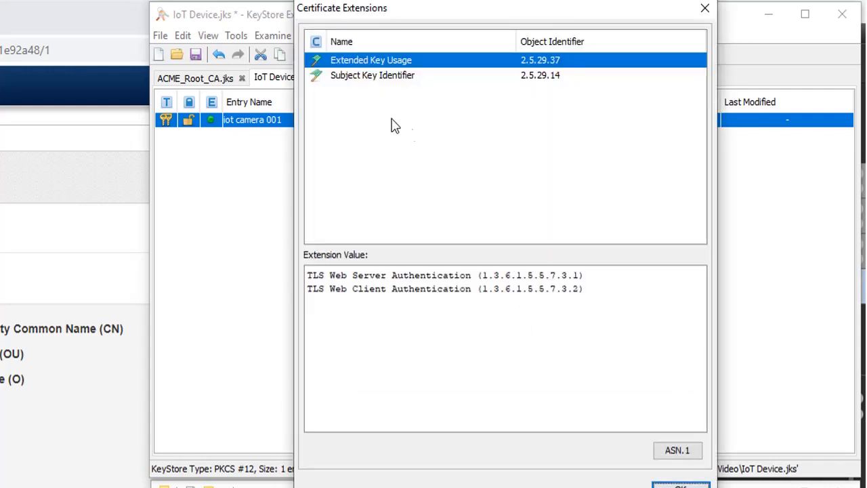
{"action": "left_click", "coordinate": [680, 485]}
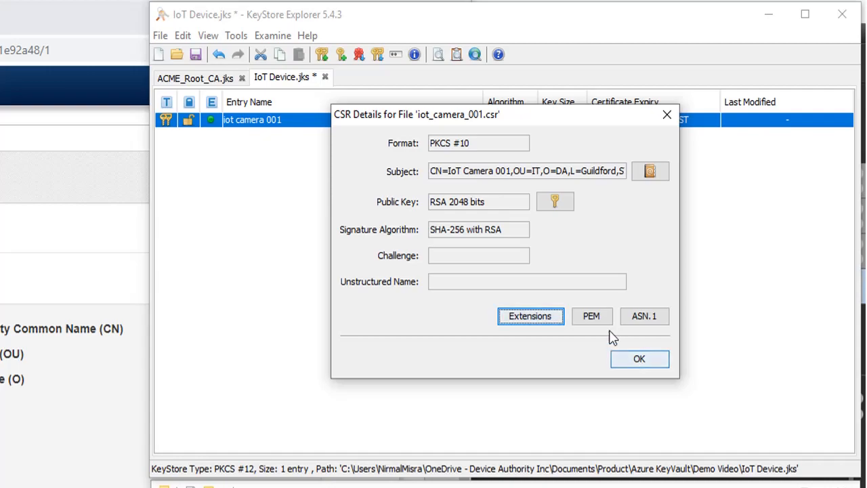
{"action": "left_click", "coordinate": [592, 316]}
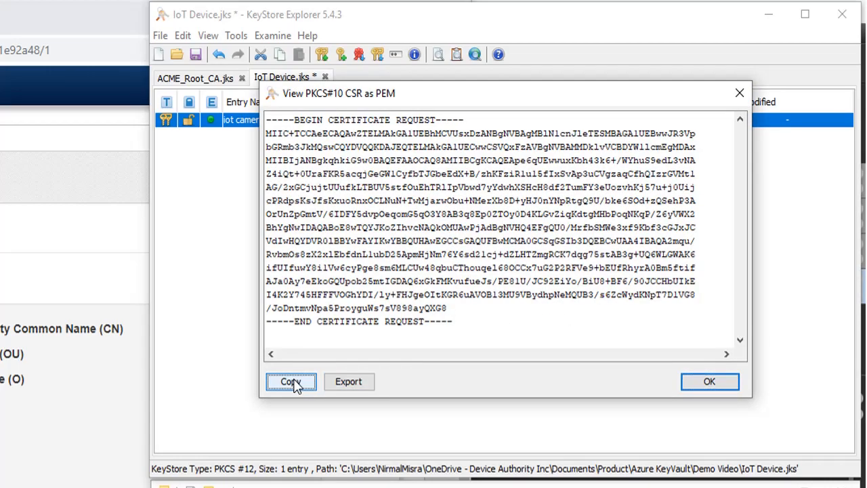
{"action": "left_click", "coordinate": [294, 383]}
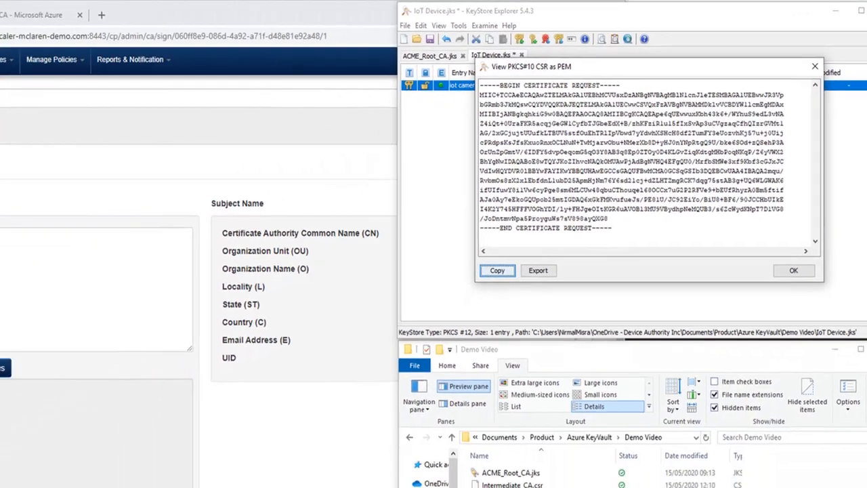
Paste the device CSR into DemoIntCA's Sign CSR form and sign it
{"action": "left_click", "coordinate": [105, 216]}
{"action": "right_click", "coordinate": [105, 217]}
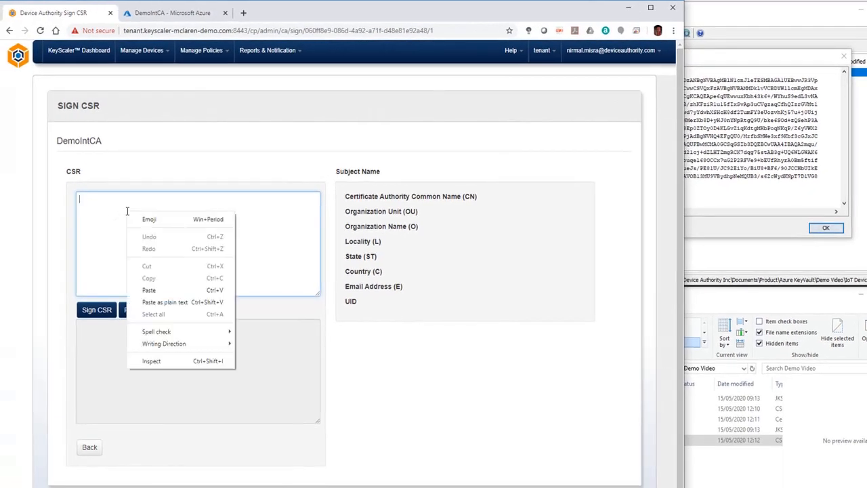
{"action": "left_click", "coordinate": [161, 289]}
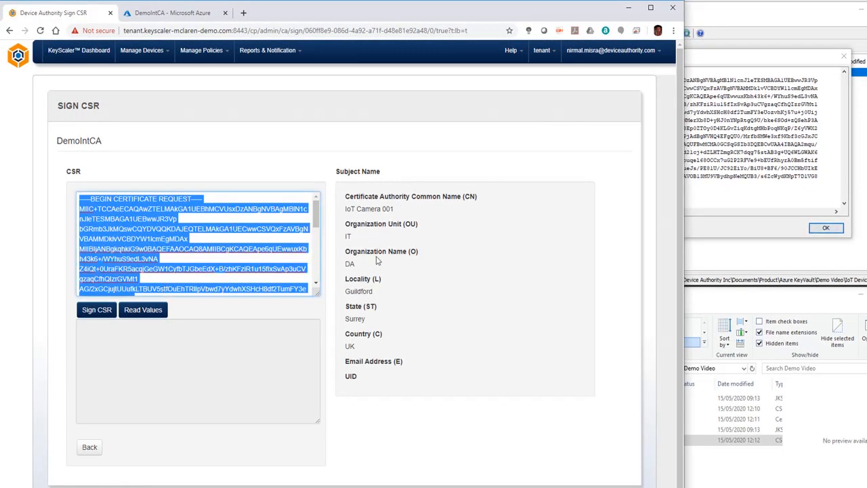
{"action": "left_click", "coordinate": [102, 317]}
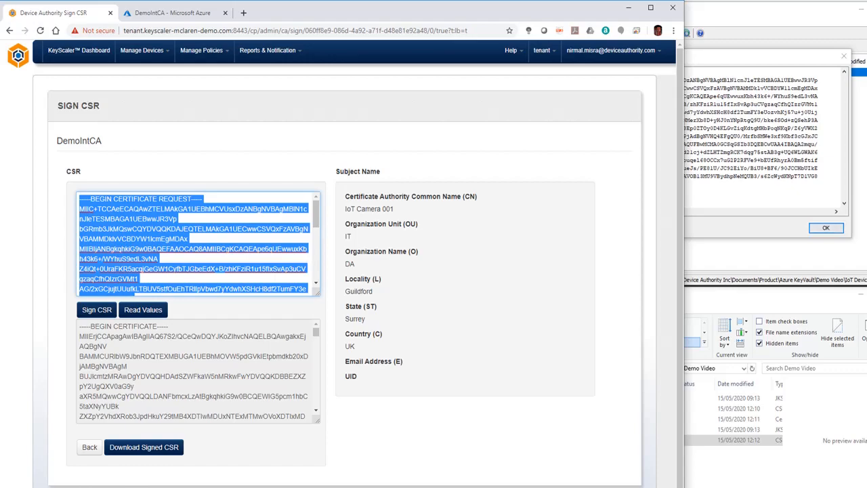
Switch to MQTT.fx and examine the latest azure_keyvault/sub and cert/pub message payloads
{"action": "key", "text": "alt+Tab"}
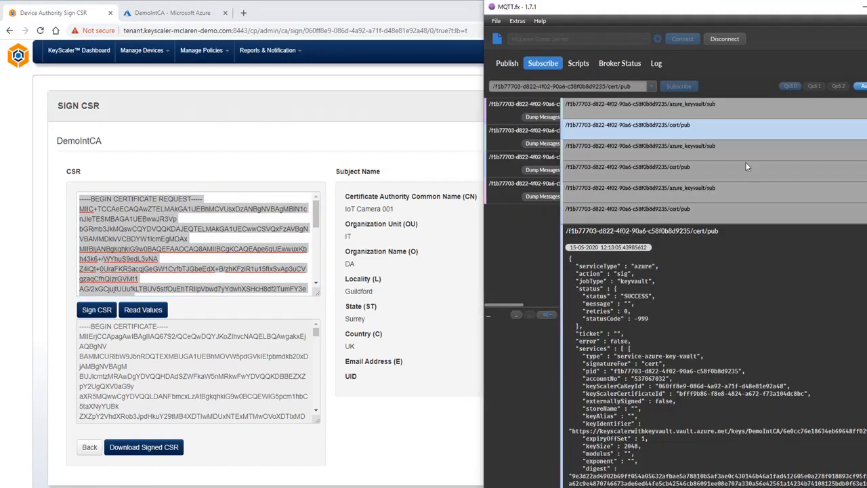
{"action": "left_click", "coordinate": [695, 196]}
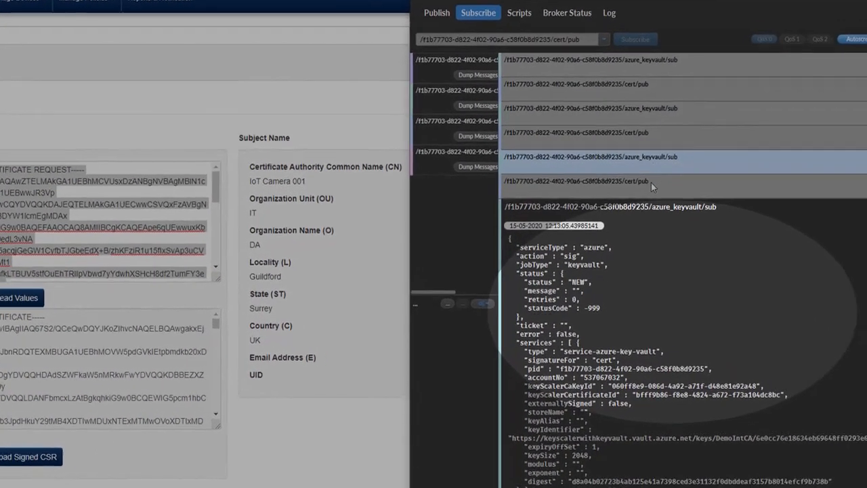
{"action": "left_click", "coordinate": [651, 183]}
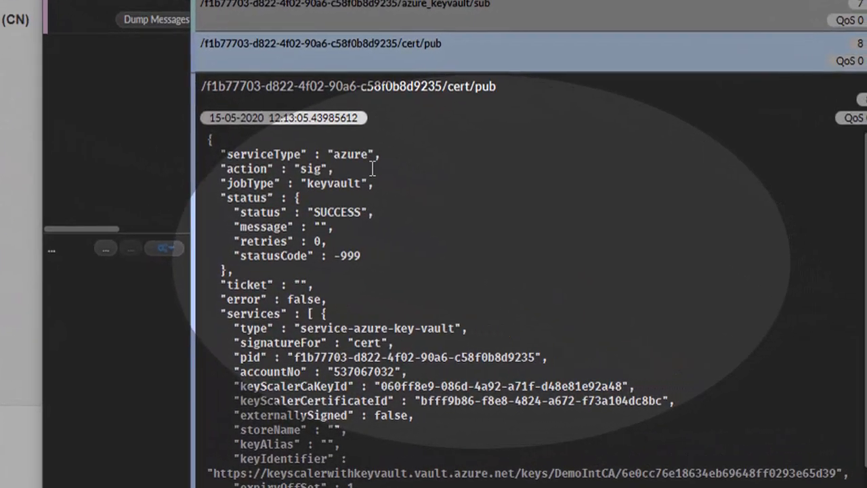
Download the signed device certificate from DemoIntCA's Sign CSR page, saving it as iot_device_verificationCert.crt
{"action": "scroll", "coordinate": [380, 380], "scroll_direction": "down", "scroll_amount": 2}
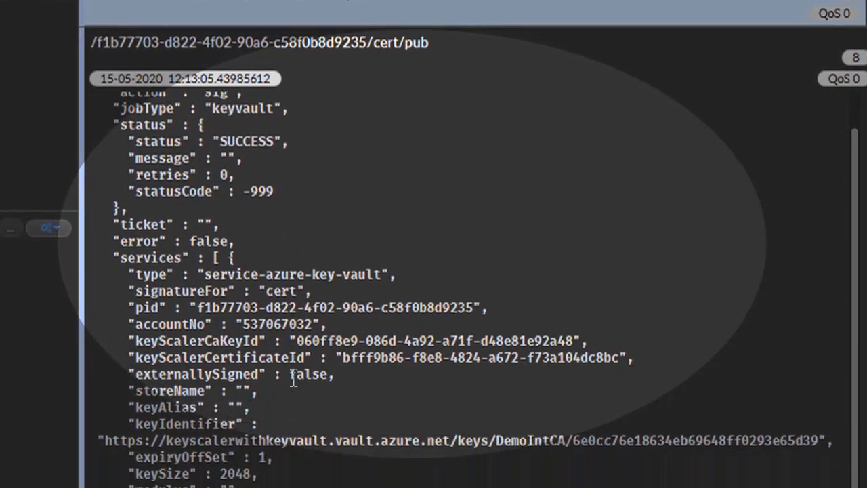
{"action": "scroll", "coordinate": [294, 378], "scroll_direction": "down", "scroll_amount": 3}
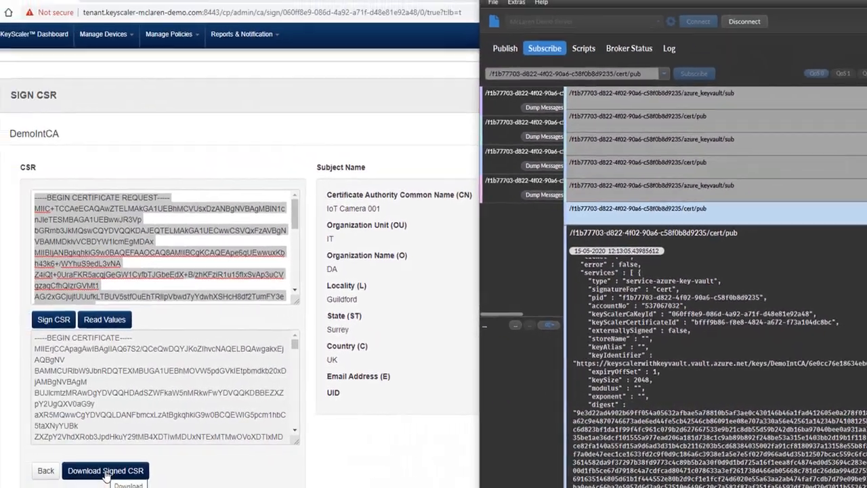
{"action": "left_click", "coordinate": [66, 474]}
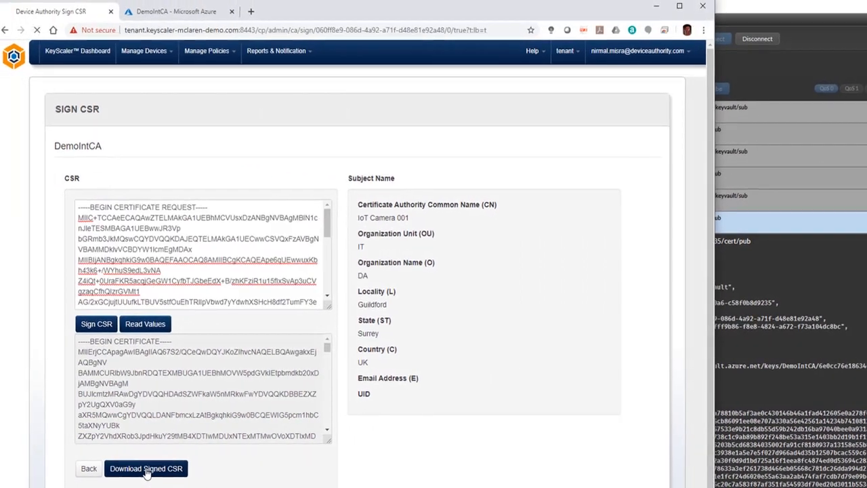
{"action": "left_click", "coordinate": [152, 468]}
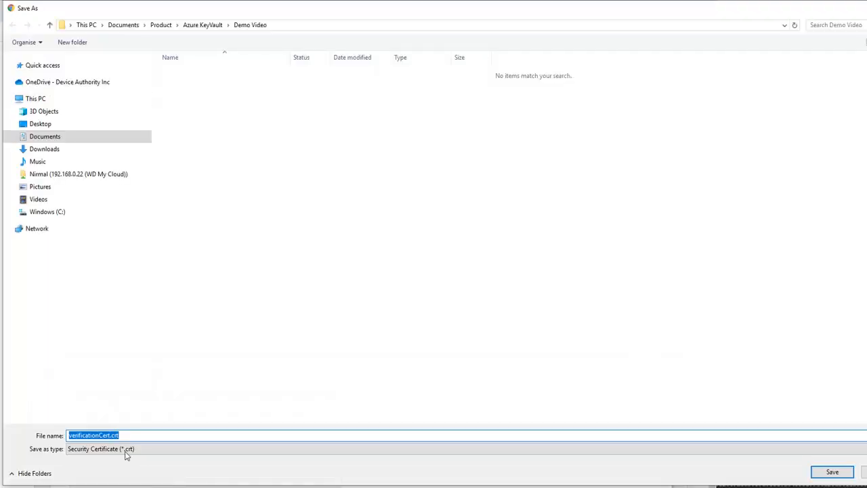
{"action": "left_click", "coordinate": [75, 435]}
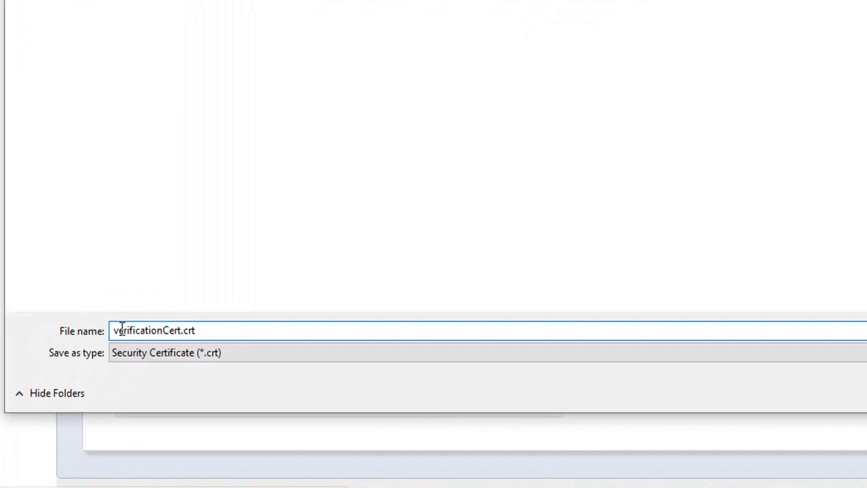
{"action": "type", "text": "iot_device_"}
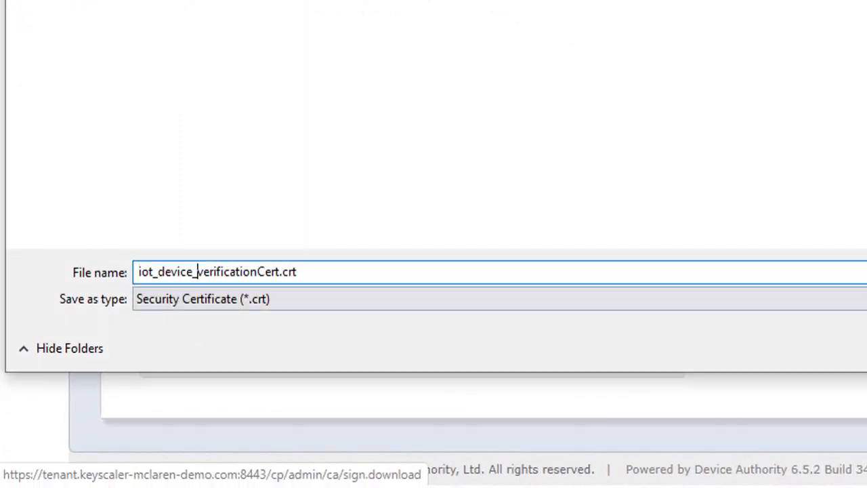
{"action": "key", "text": "Return"}
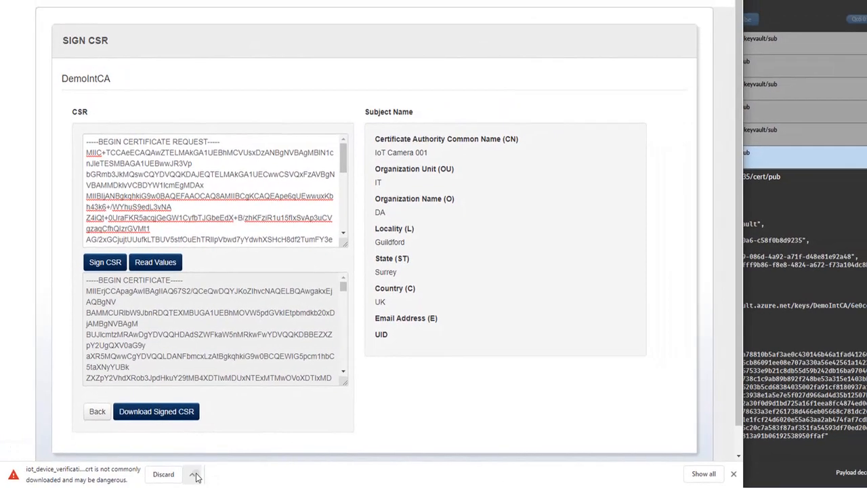
Keep the flagged download and open iot_device_verificationCert.crt in KeyStore Explorer
{"action": "left_click", "coordinate": [195, 476]}
{"action": "left_click", "coordinate": [203, 438]}
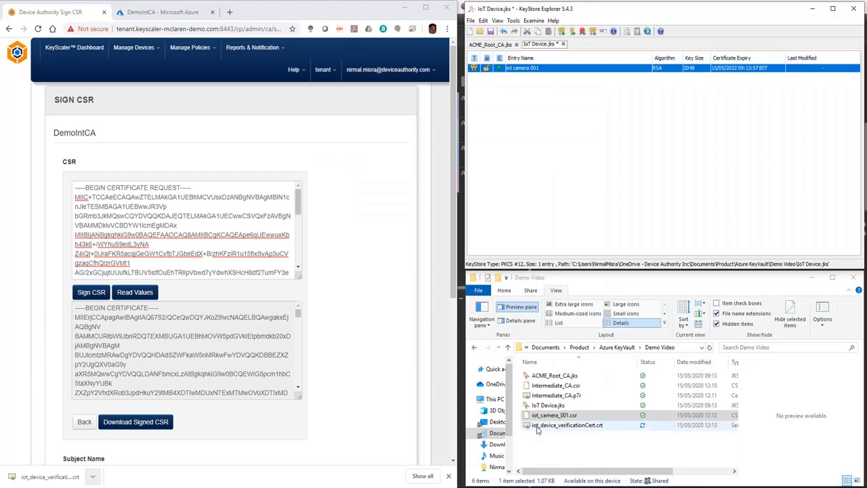
{"action": "left_click", "coordinate": [549, 425]}
{"action": "left_click_drag", "start_coordinate": [551, 427], "coordinate": [583, 218]}
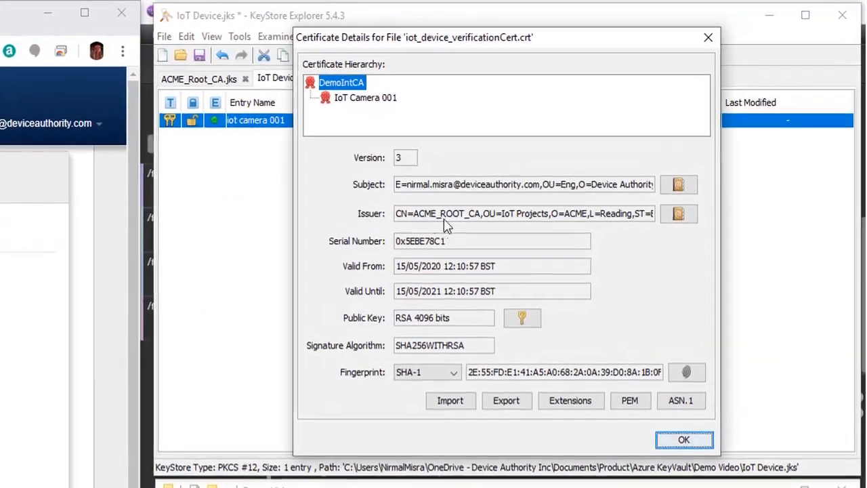
Inspect the IoT Camera 001 certificate in the hierarchy and its issuer details, then close the certificate details
{"action": "left_click", "coordinate": [378, 99]}
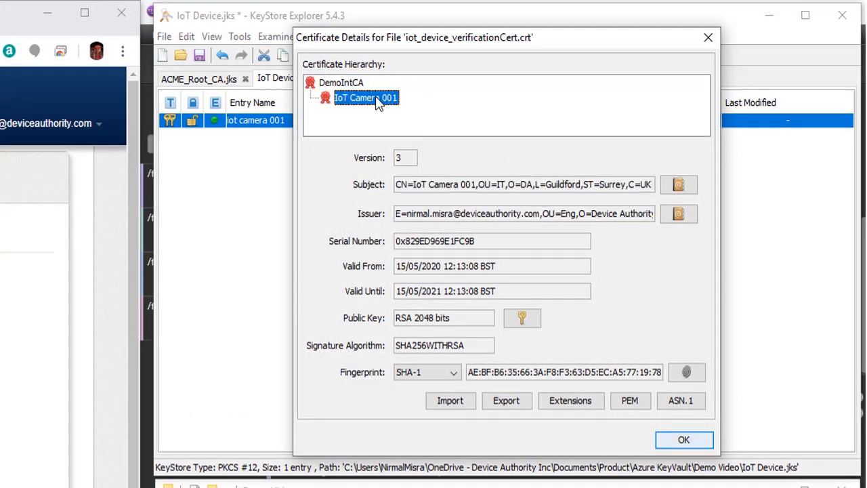
{"action": "left_click", "coordinate": [679, 213]}
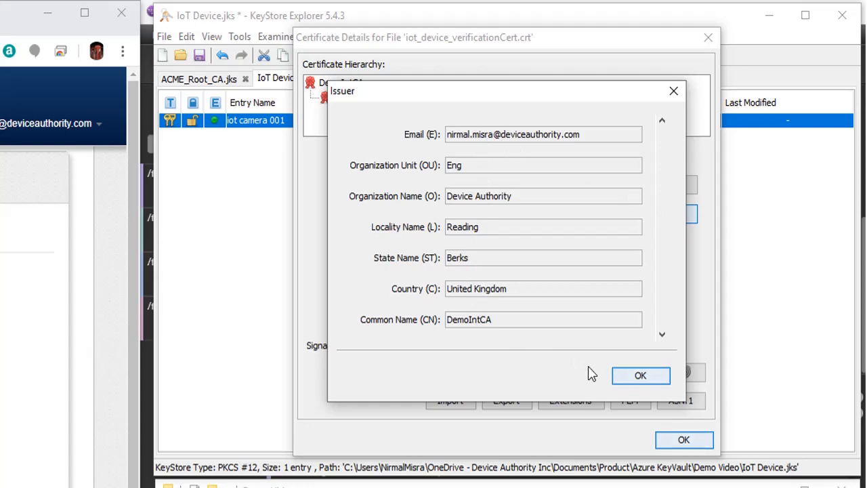
{"action": "left_click", "coordinate": [639, 377]}
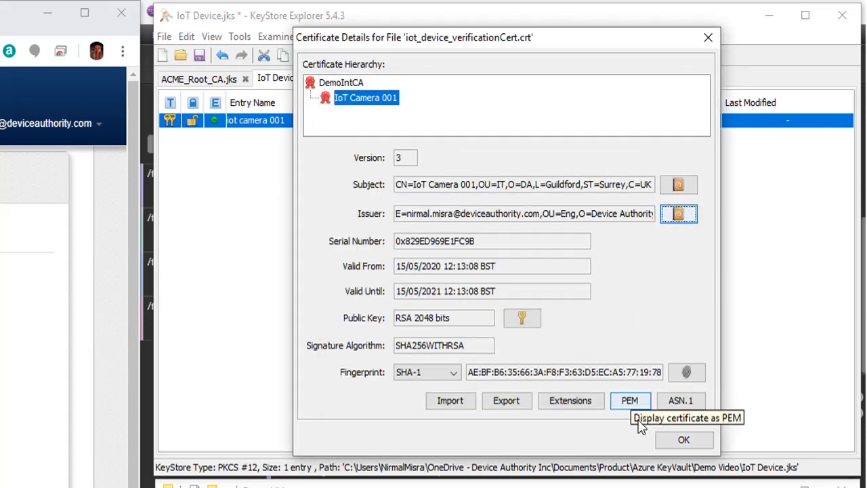
{"action": "left_click", "coordinate": [683, 442]}
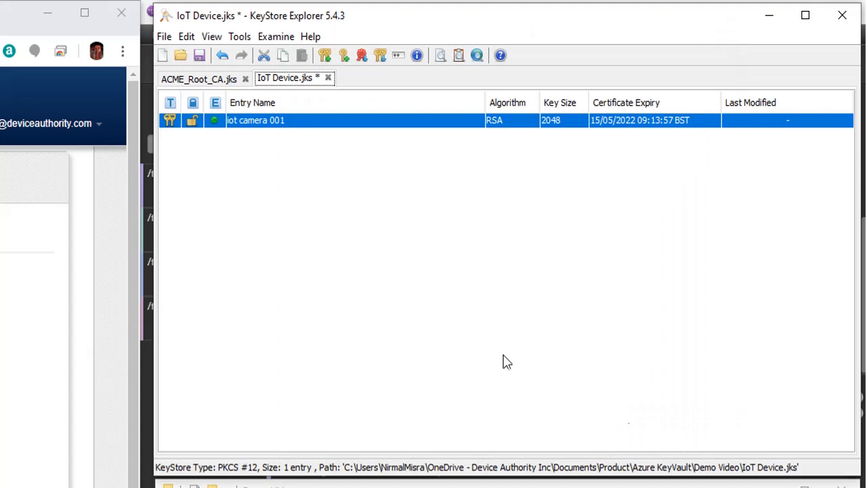